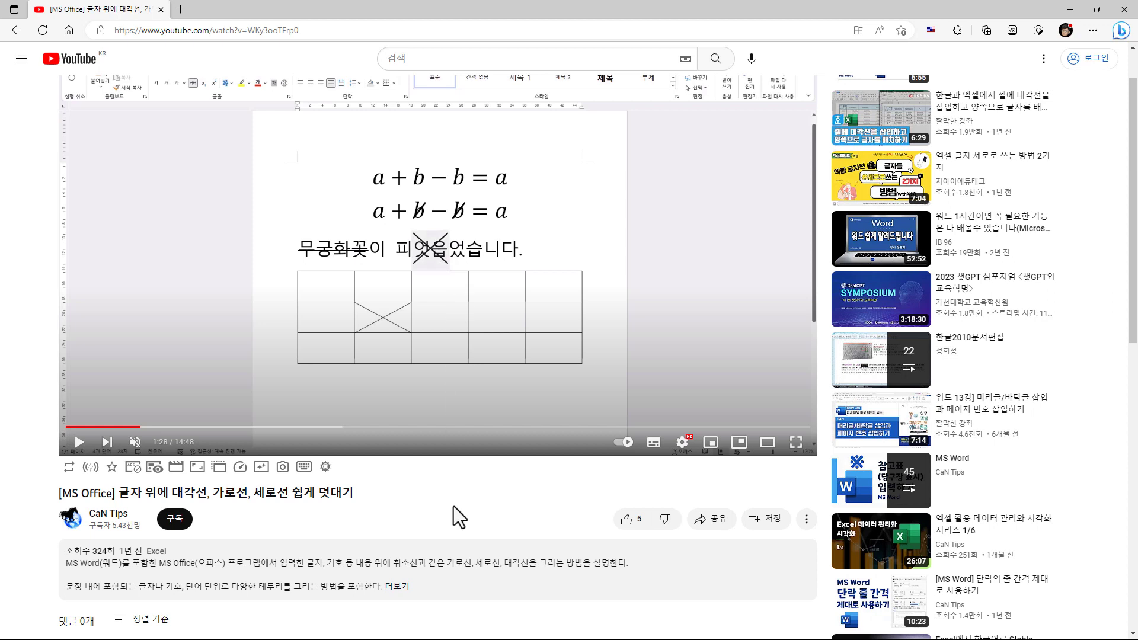
- Read the viewer comment under the YouTube video and examine the video's Word examples of lines overlaid on characters
{"action": "scroll", "coordinate": [453, 506], "scroll_direction": "down", "scroll_amount": 2}
{"action": "scroll", "coordinate": [453, 506], "scroll_direction": "down", "scroll_amount": 2}
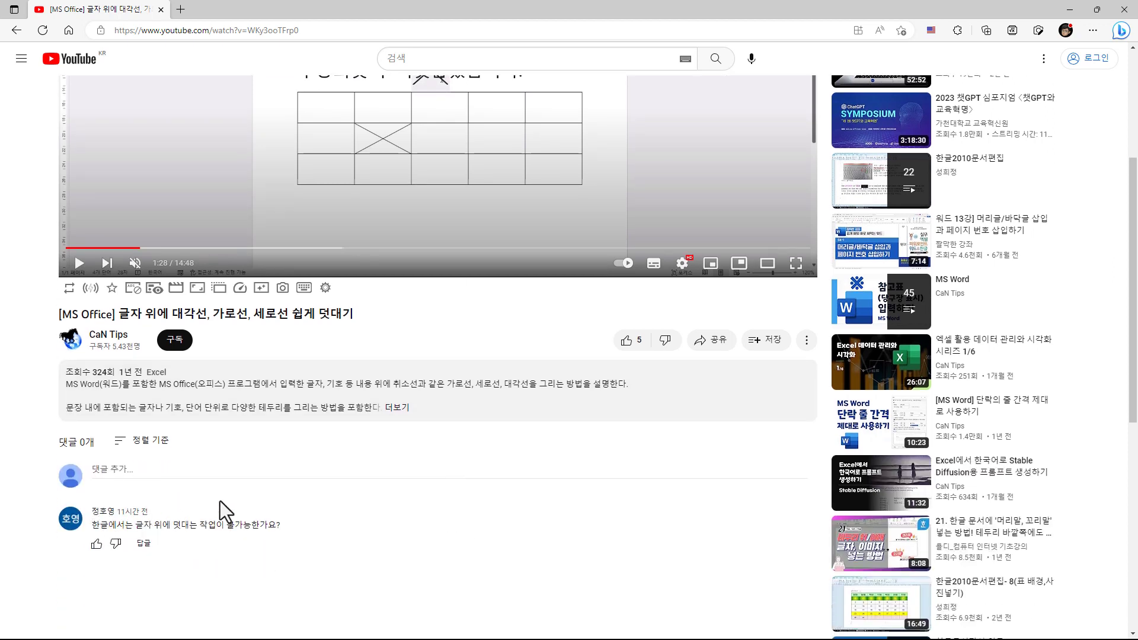
{"action": "scroll", "coordinate": [317, 508], "scroll_direction": "up", "scroll_amount": 3}
{"action": "scroll", "coordinate": [285, 554], "scroll_direction": "down", "scroll_amount": 3}
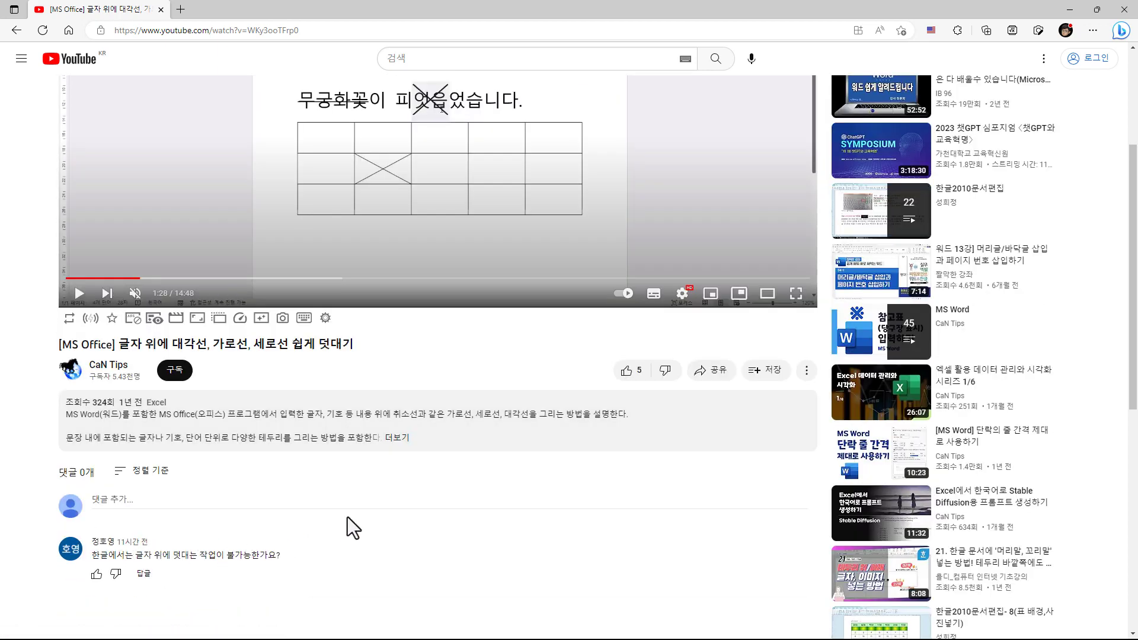
{"action": "scroll", "coordinate": [347, 521], "scroll_direction": "up", "scroll_amount": 4}
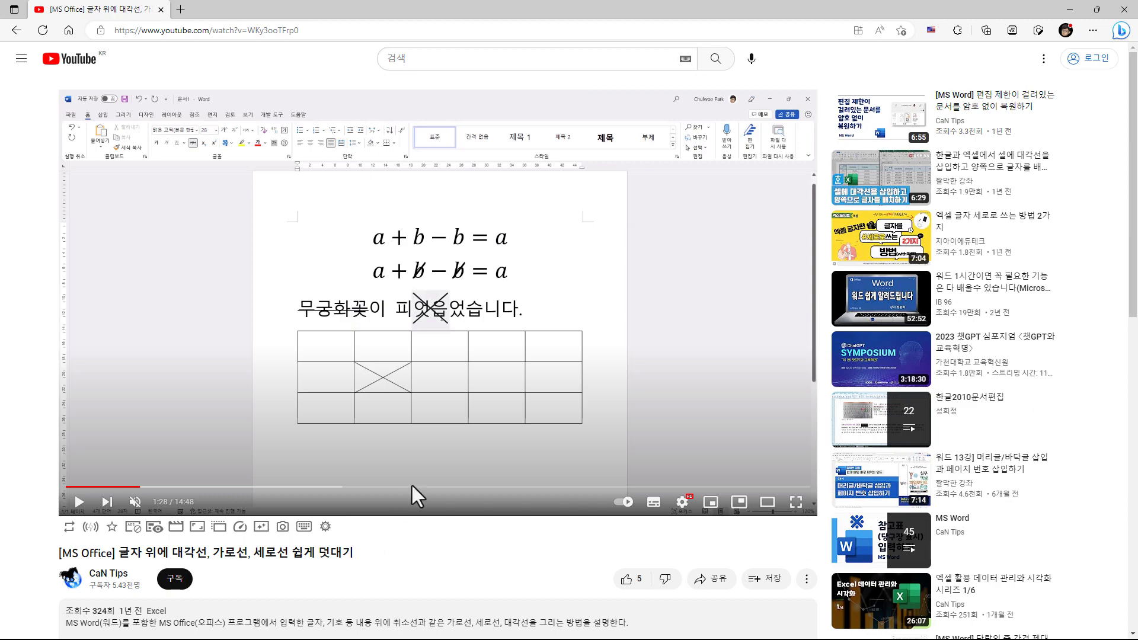
{"action": "key", "text": "alt+Tab"}
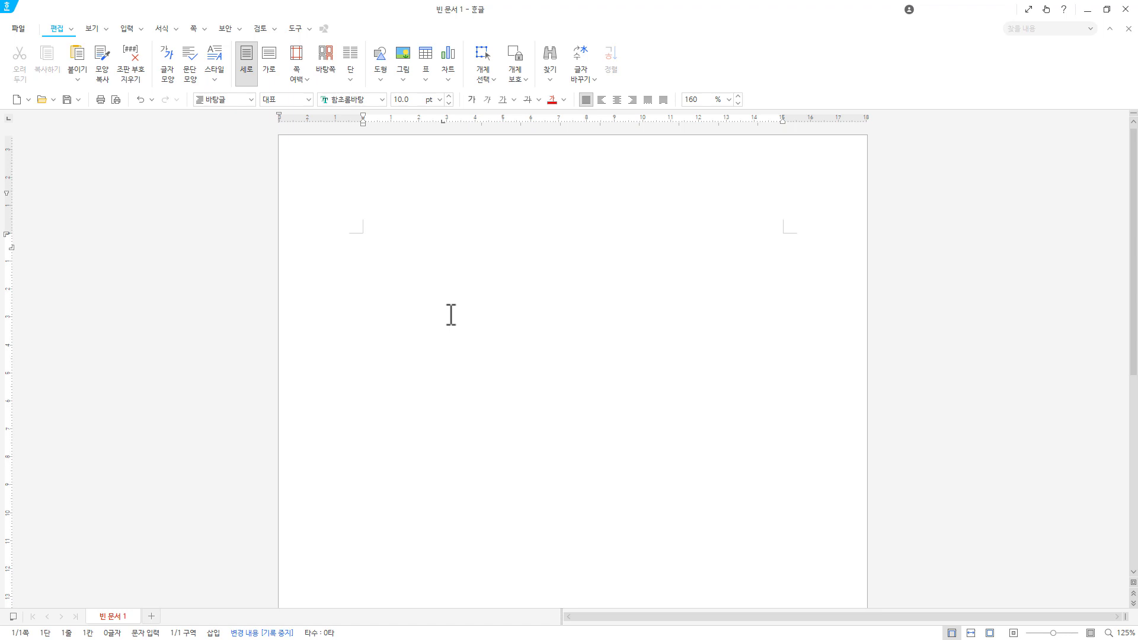
{"action": "key", "text": "Hangul"}
{"action": "key", "text": "alt+Tab"}
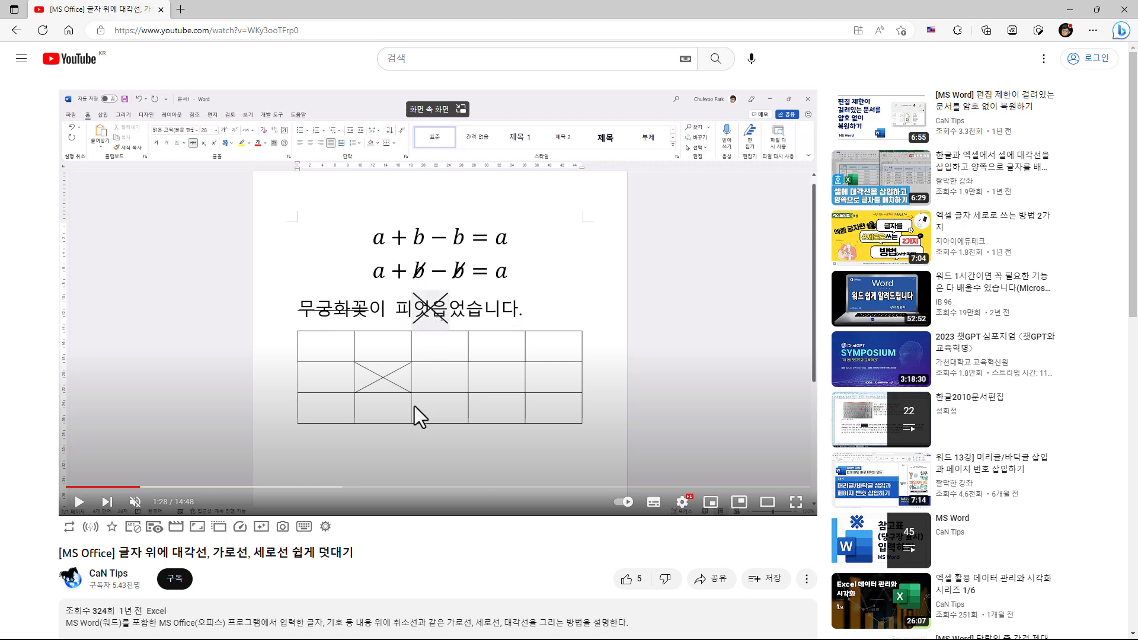
{"action": "left_click", "coordinate": [321, 487]}
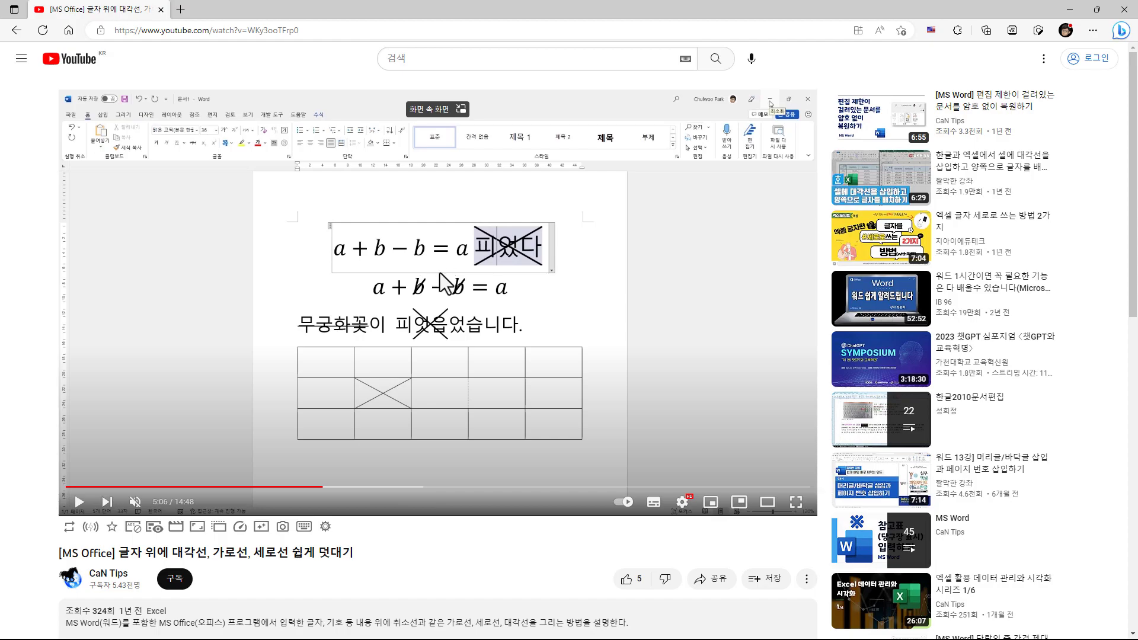
- Switch to Hangul and enter "a + b - b = a" on the first line of the blank document, followed by four line breaks
{"action": "key", "text": "alt+Tab"}
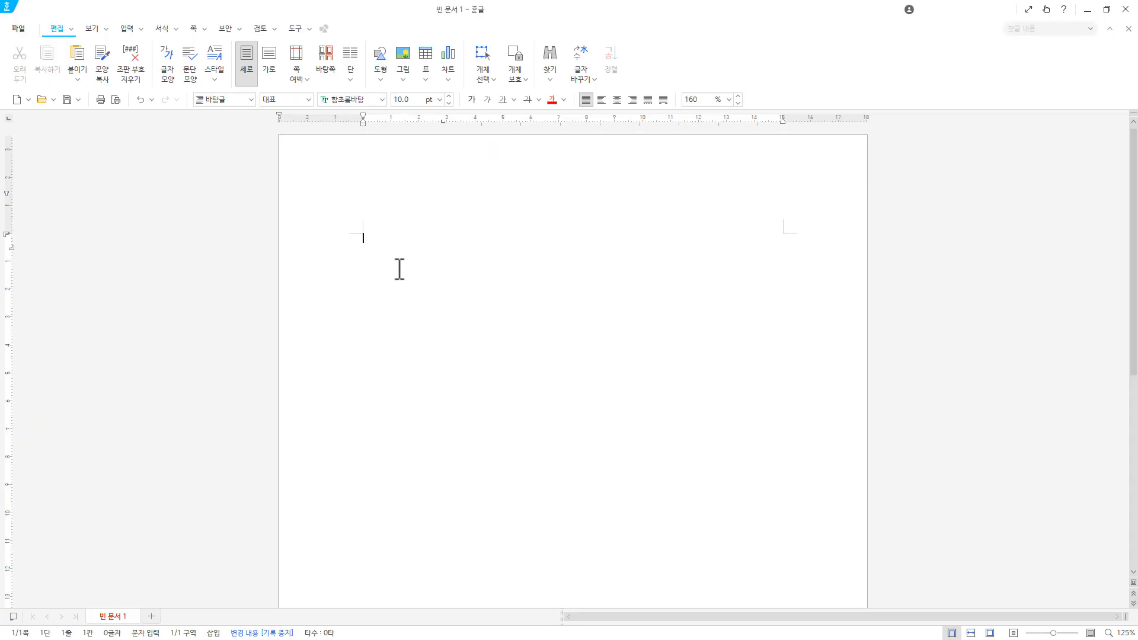
{"action": "type", "text": "a + b - b = a"}
{"action": "key", "text": "Return"}
{"action": "key", "text": "Return"}
{"action": "key", "text": "Return"}
{"action": "key", "text": "Return"}
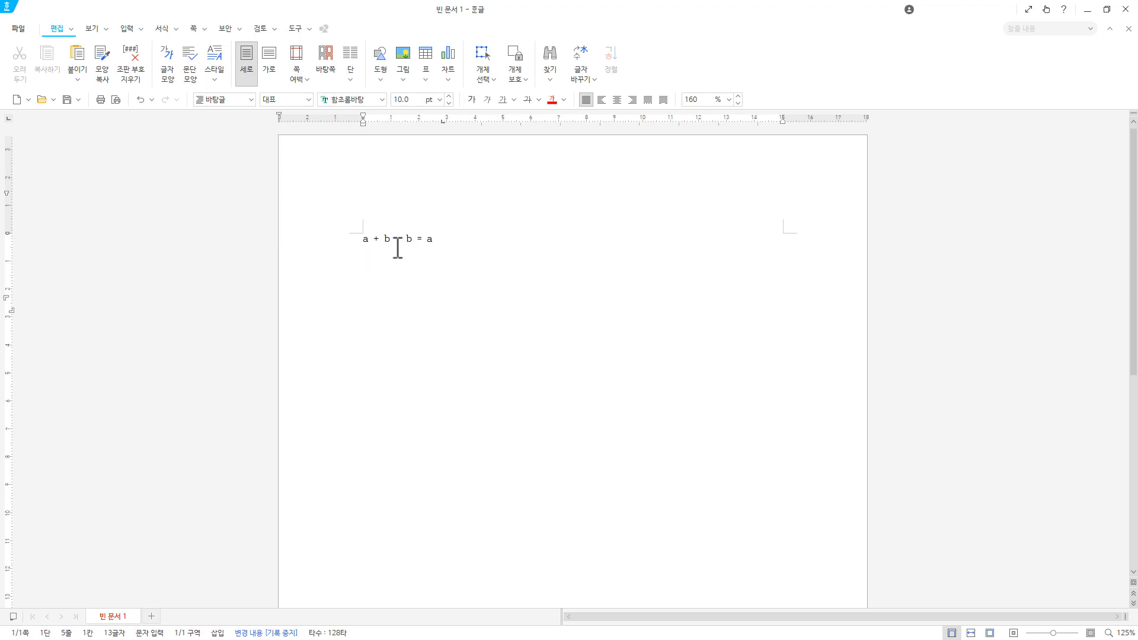
{"action": "key", "text": "Hangul"}
- Start an equation a+b-b=a on the third line and strike out its first b with the not command
{"action": "left_click", "coordinate": [388, 258]}
{"action": "left_click", "coordinate": [379, 271]}
{"action": "key", "text": "ctrl+n"}
{"action": "key", "text": "m"}
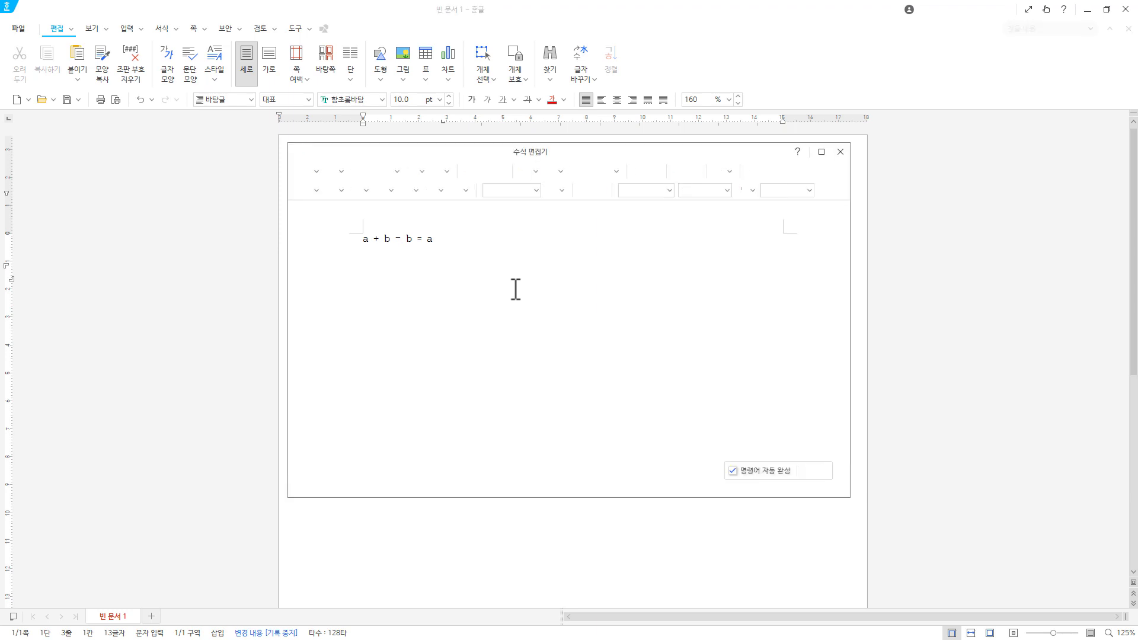
{"action": "left_click_drag", "start_coordinate": [451, 156], "coordinate": [638, 218]}
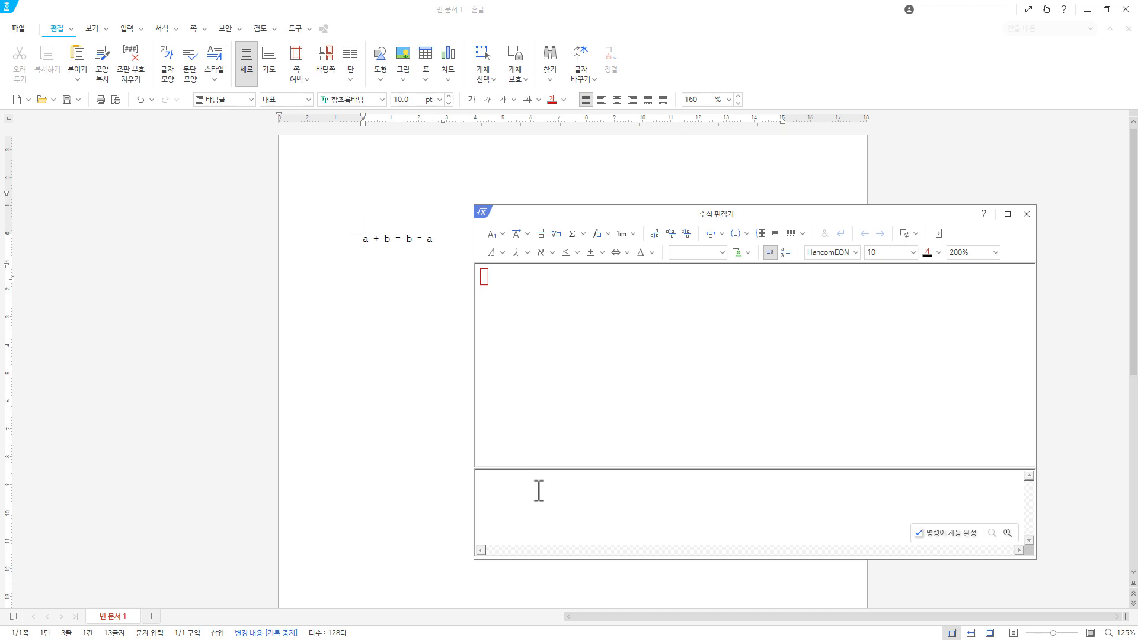
{"action": "type", "text": "a-"}
{"action": "type", "text": "b-"}
{"action": "type", "text": "b"}
{"action": "type", "text": "=a"}
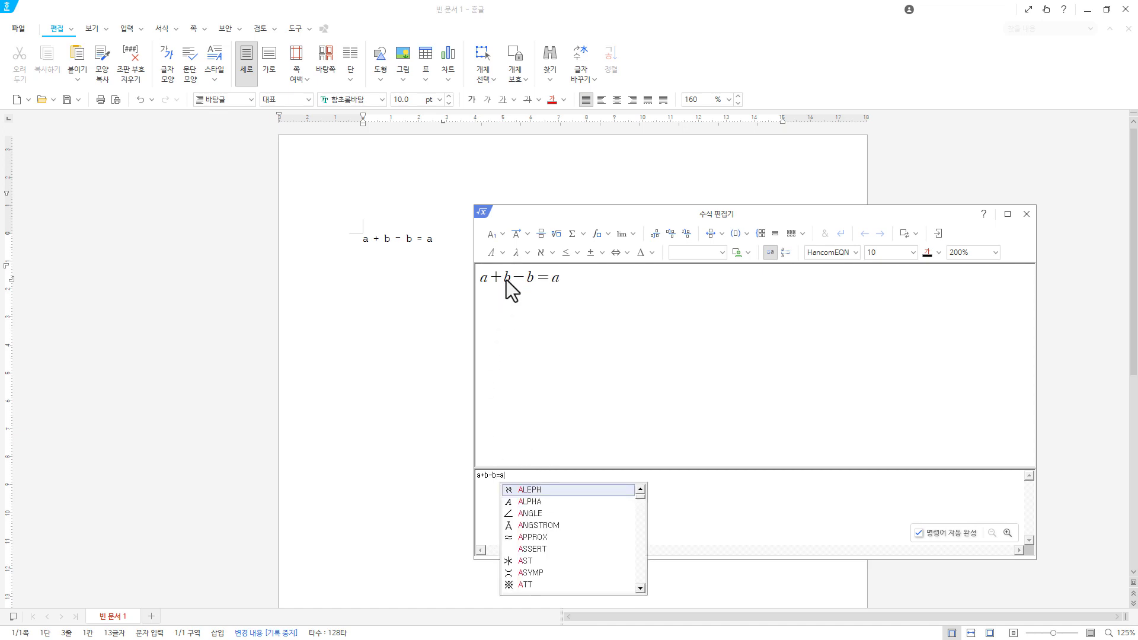
{"action": "left_click", "coordinate": [484, 475]}
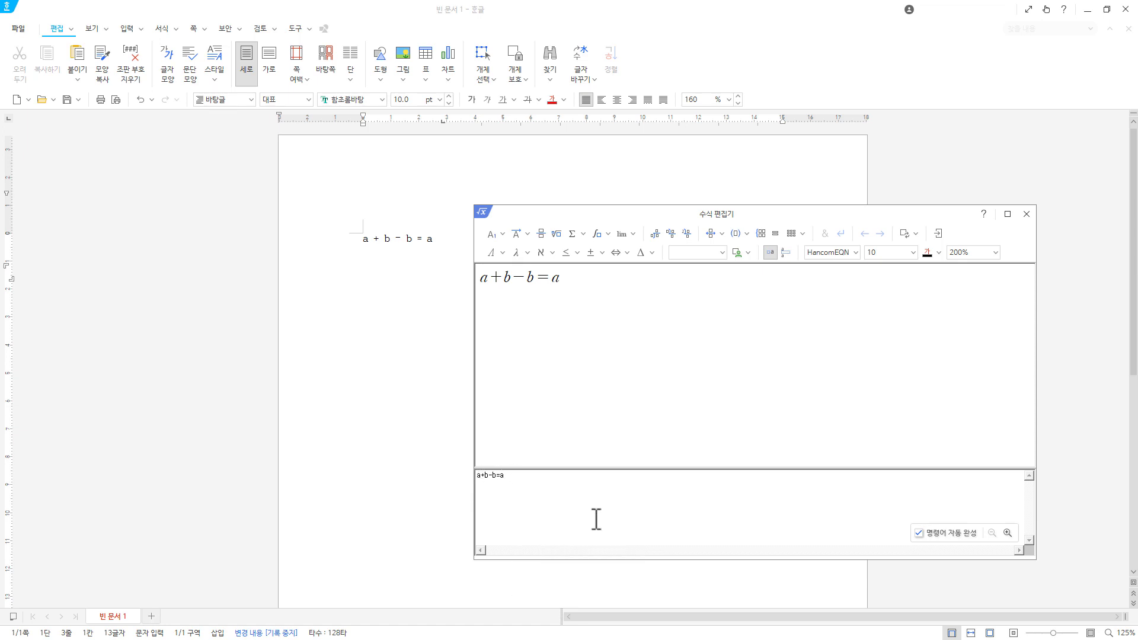
{"action": "type", "text": "not"}
{"action": "left_click", "coordinate": [525, 282]}
{"action": "type", "text": "np"}
{"action": "key", "text": "BackSpace"}
{"action": "key", "text": "BackSpace"}
{"action": "type", "text": "not`"}
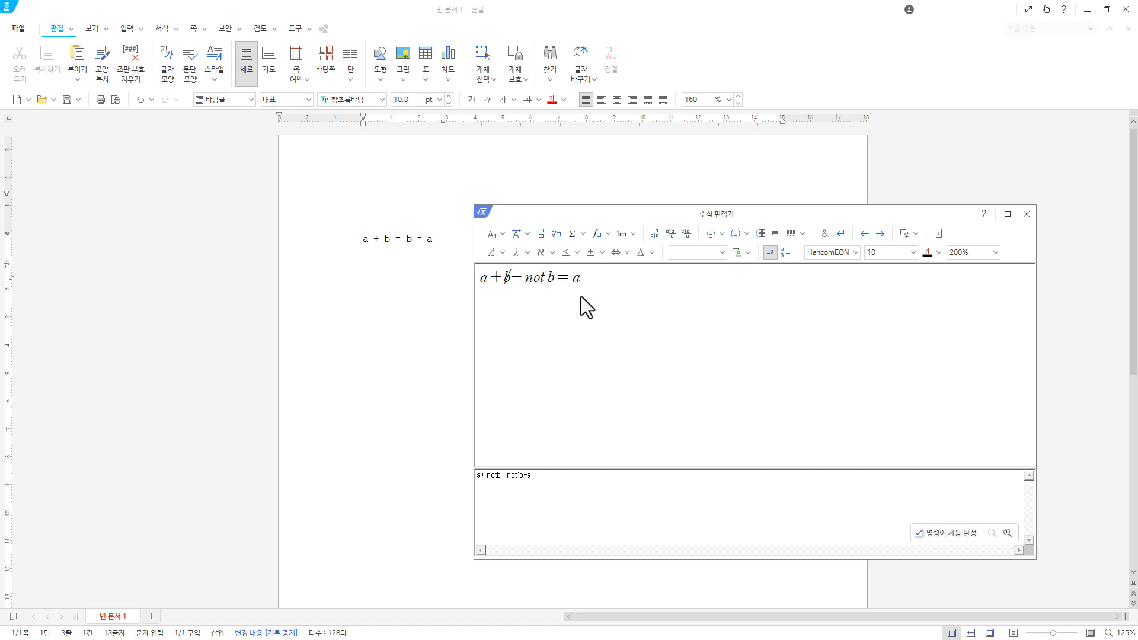
{"action": "key", "text": "BackSpace"}
{"action": "key", "text": "BackSpace"}
{"action": "key", "text": "BackSpace"}
{"action": "key", "text": "BackSpace"}
- Strike out the second b with the not command and insert the equation into the document
{"action": "left_click", "coordinate": [507, 475]}
{"action": "type", "text": "not"}
{"action": "left_click", "coordinate": [938, 234]}
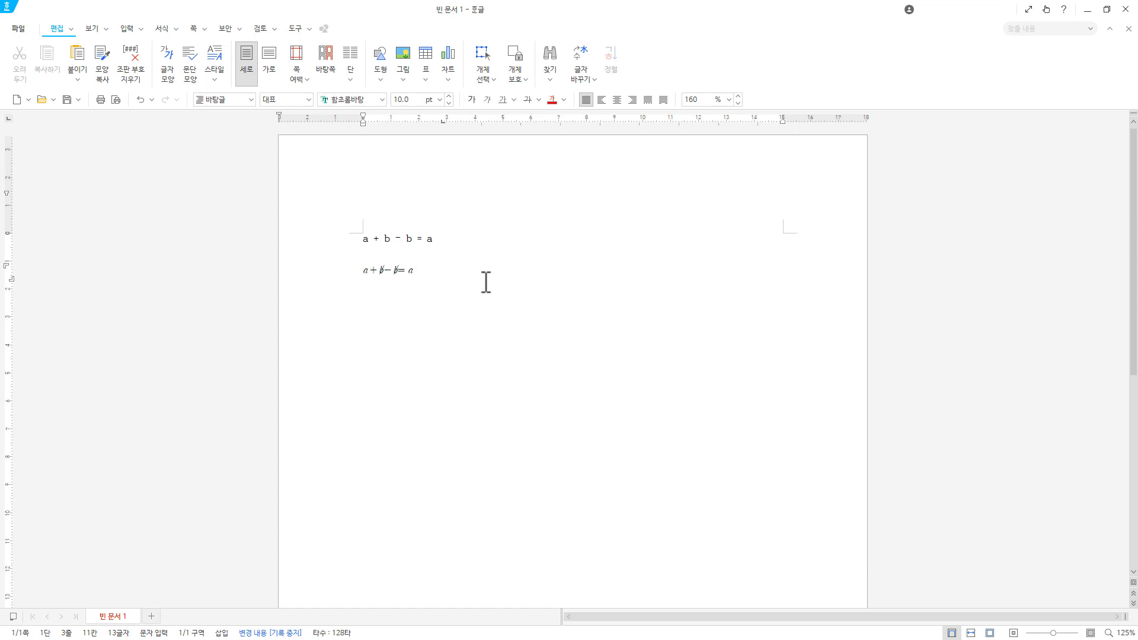
- Start another equation two lines below the first one, containing the sentence "무궁화꽃이 피었습니다."
{"action": "key", "text": "Return"}
{"action": "key", "text": "Return"}
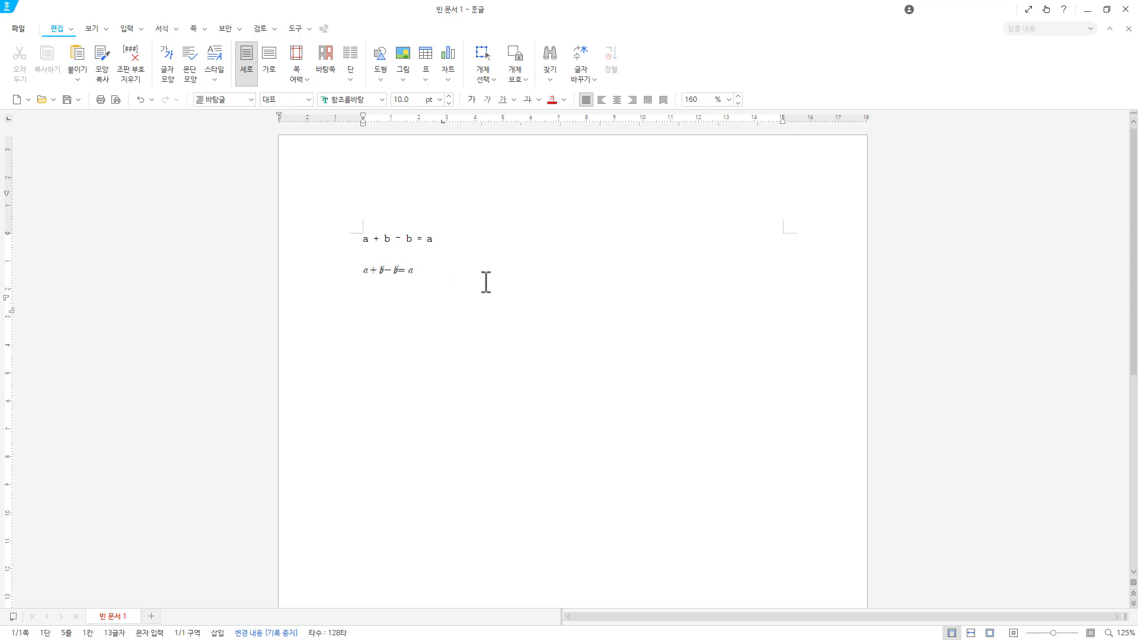
{"action": "key", "text": "ctrl+n"}
{"action": "key", "text": "m"}
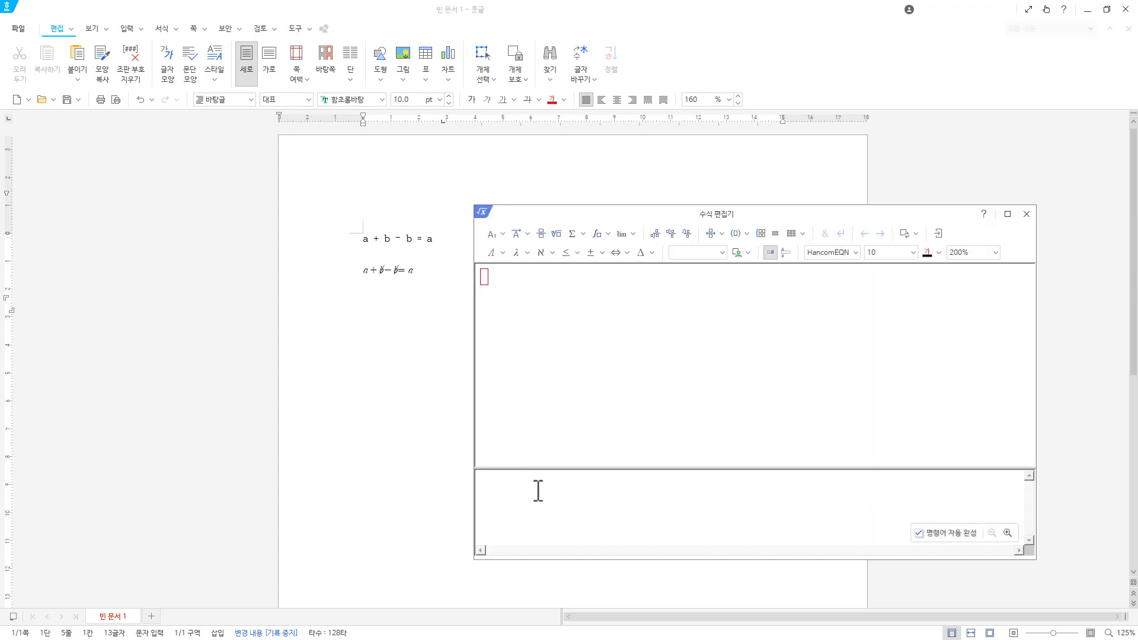
{"action": "type", "text": "무궁화꽃이 피었습니다."}
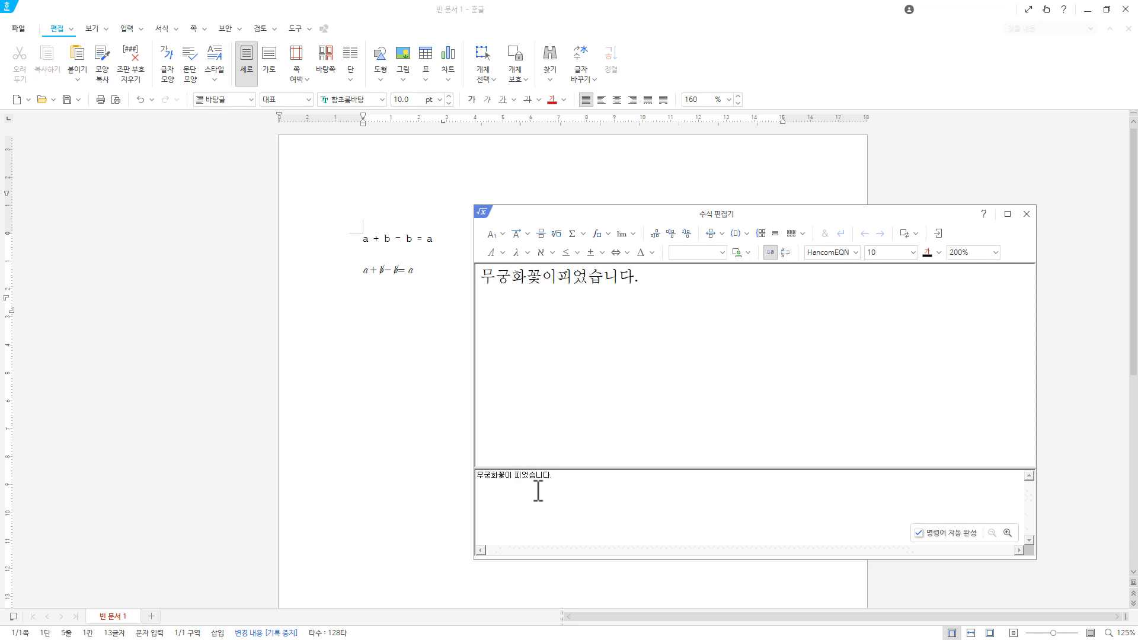
- Apply the not command before 무 at the start of the equation's sentence and insert the equation into the document
{"action": "type", "text": "not"}
{"action": "left_click", "coordinate": [486, 475]}
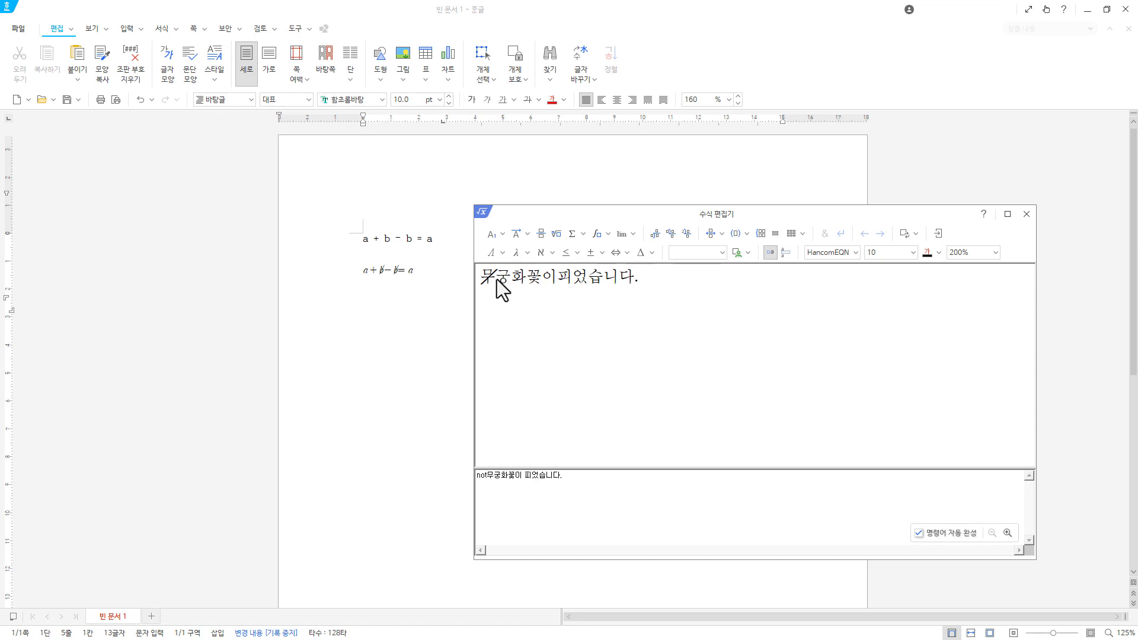
{"action": "type", "text": "t"}
{"action": "left_click", "coordinate": [1025, 213]}
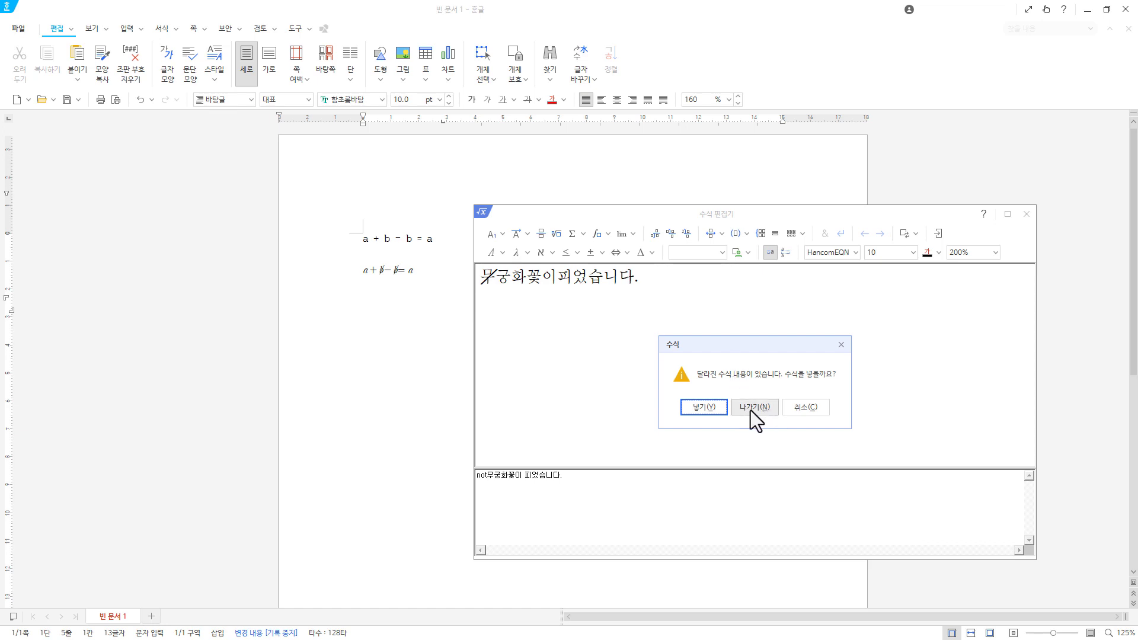
{"action": "left_click", "coordinate": [705, 408]}
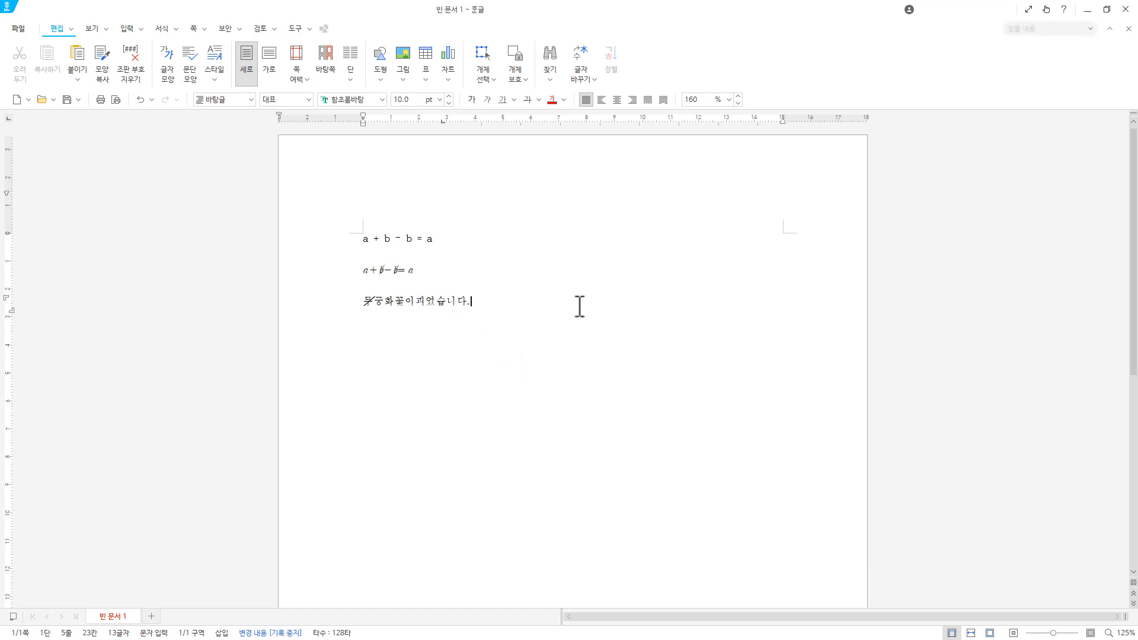
- Enter "무궁화꽃이 피었습니다." as plain text two lines below the struck-out sentence
{"action": "key", "text": "Return"}
{"action": "type", "text": "무궁화꽃이 피었습니다."}
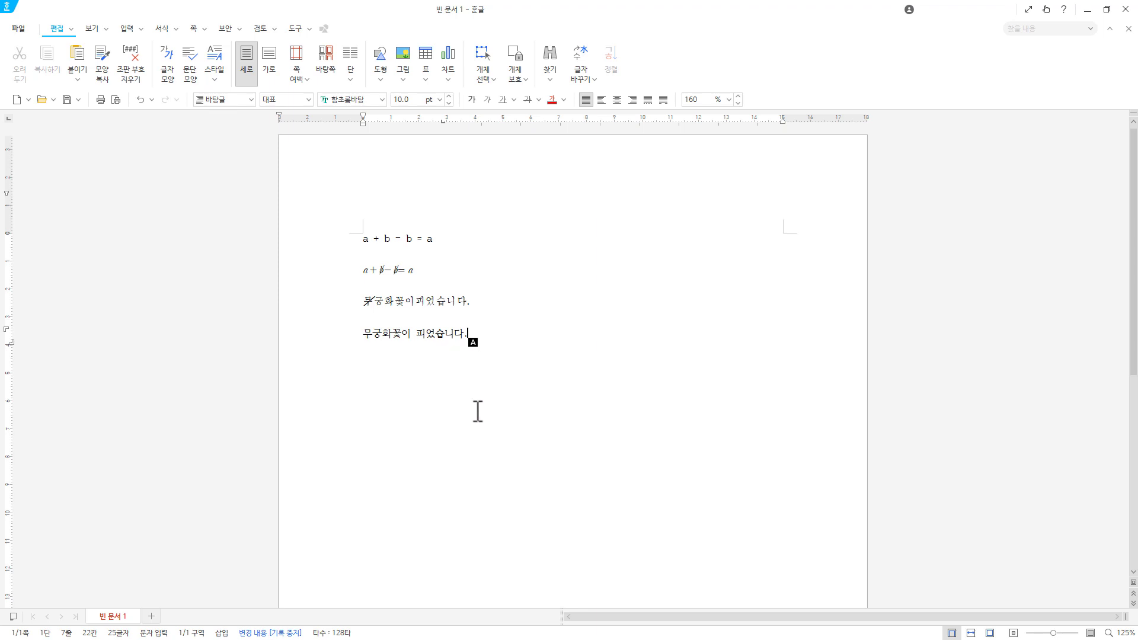
- Apply a solid character border on all four sides of the word 무궁화꽃이 in the plain-text sentence
{"action": "key", "text": "Home"}
{"action": "left_click_drag", "start_coordinate": [367, 333], "coordinate": [409, 334]}
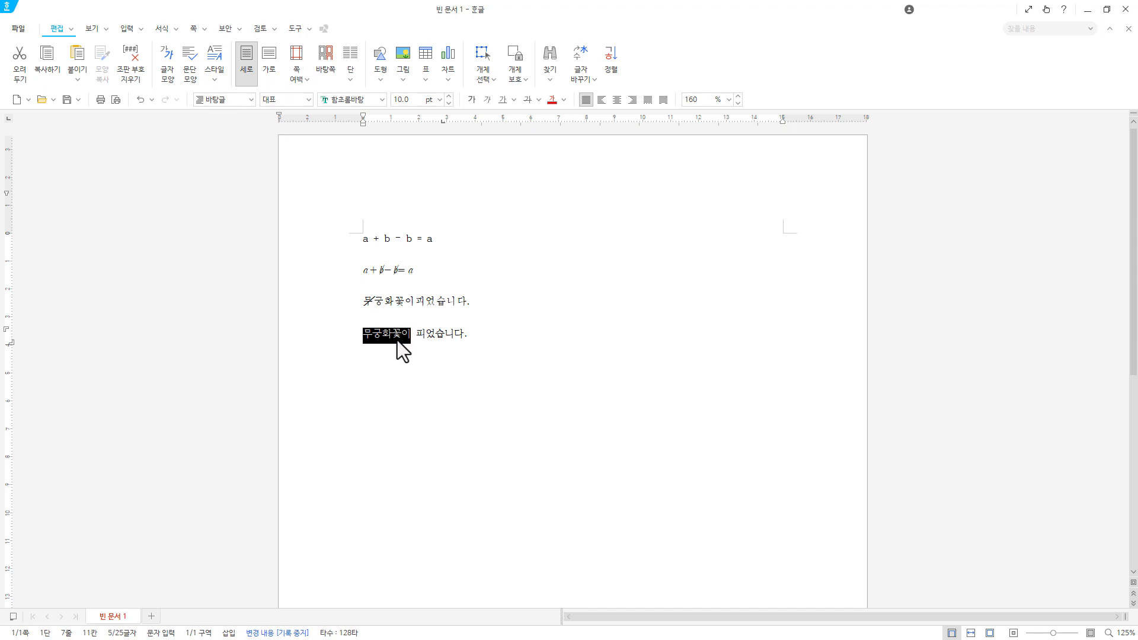
{"action": "right_click", "coordinate": [393, 336]}
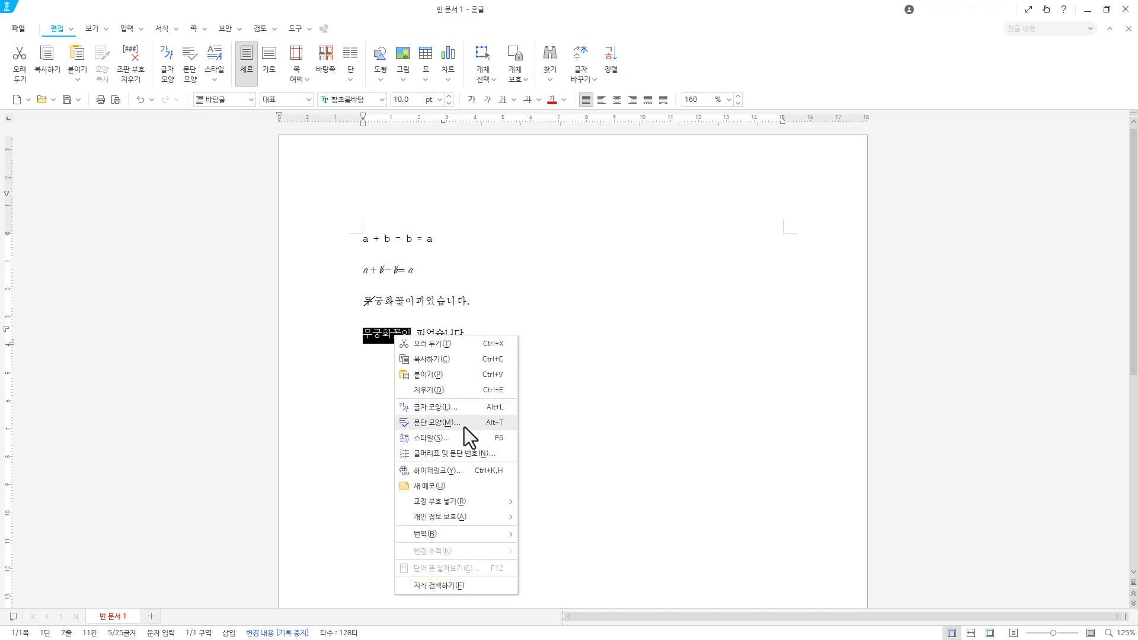
{"action": "left_click", "coordinate": [464, 407]}
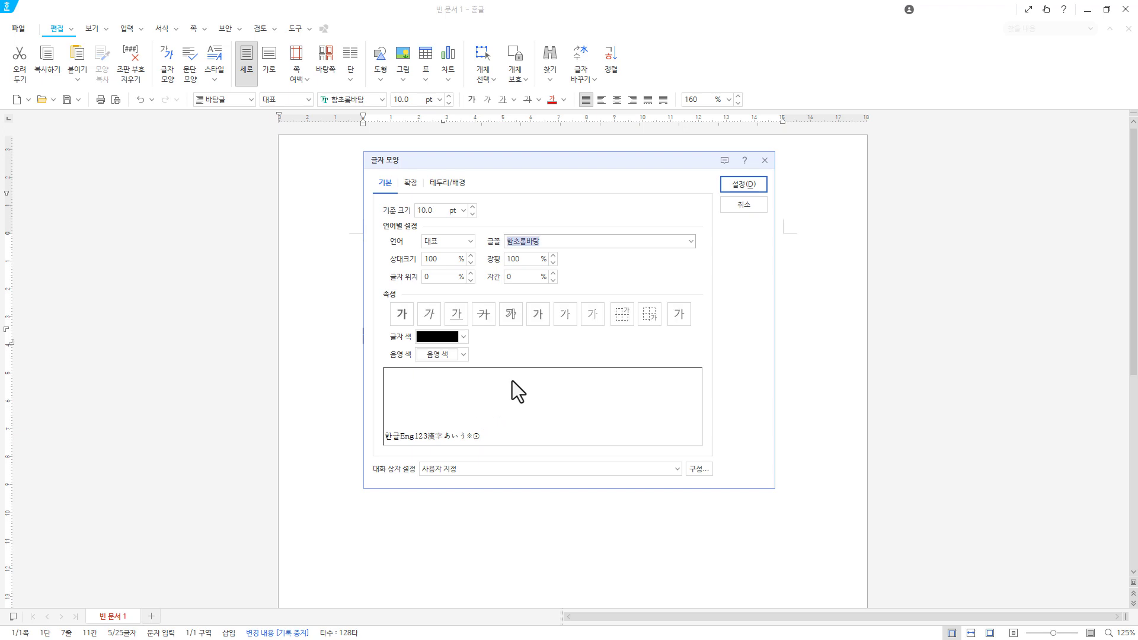
{"action": "left_click", "coordinate": [439, 184]}
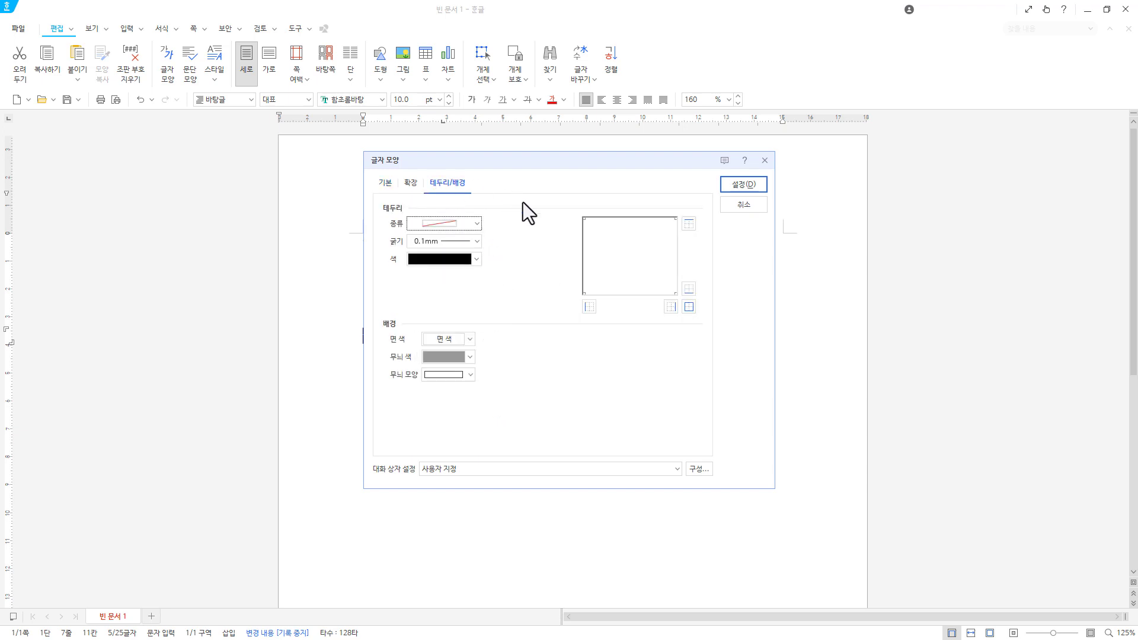
{"action": "left_click", "coordinate": [477, 223]}
{"action": "left_click", "coordinate": [449, 228]}
{"action": "left_click", "coordinate": [689, 305]}
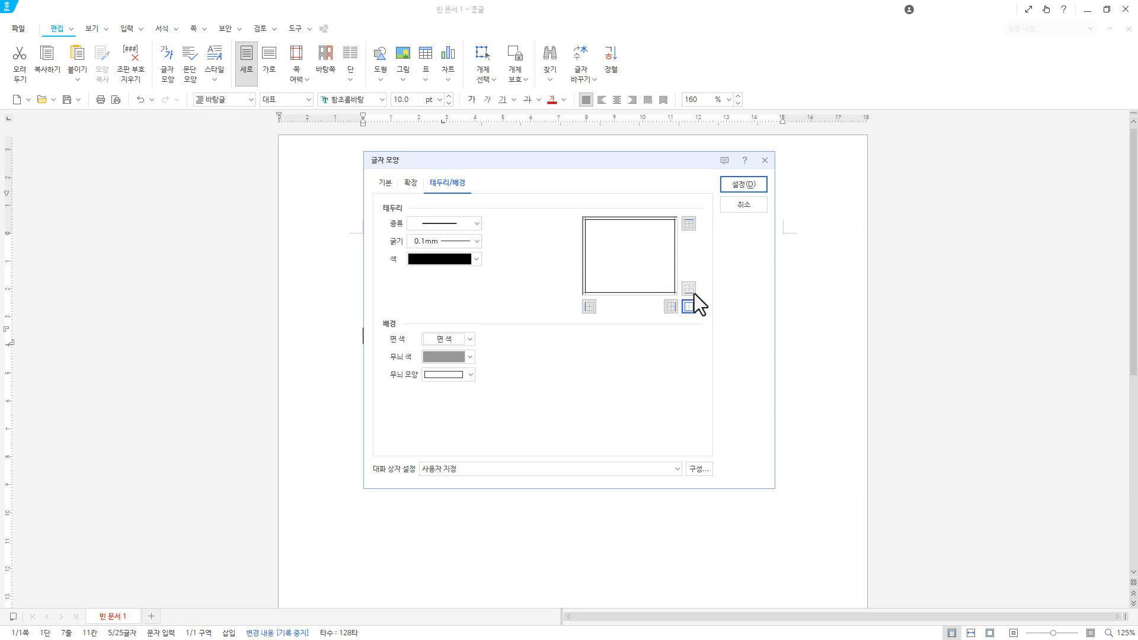
{"action": "left_click", "coordinate": [745, 184]}
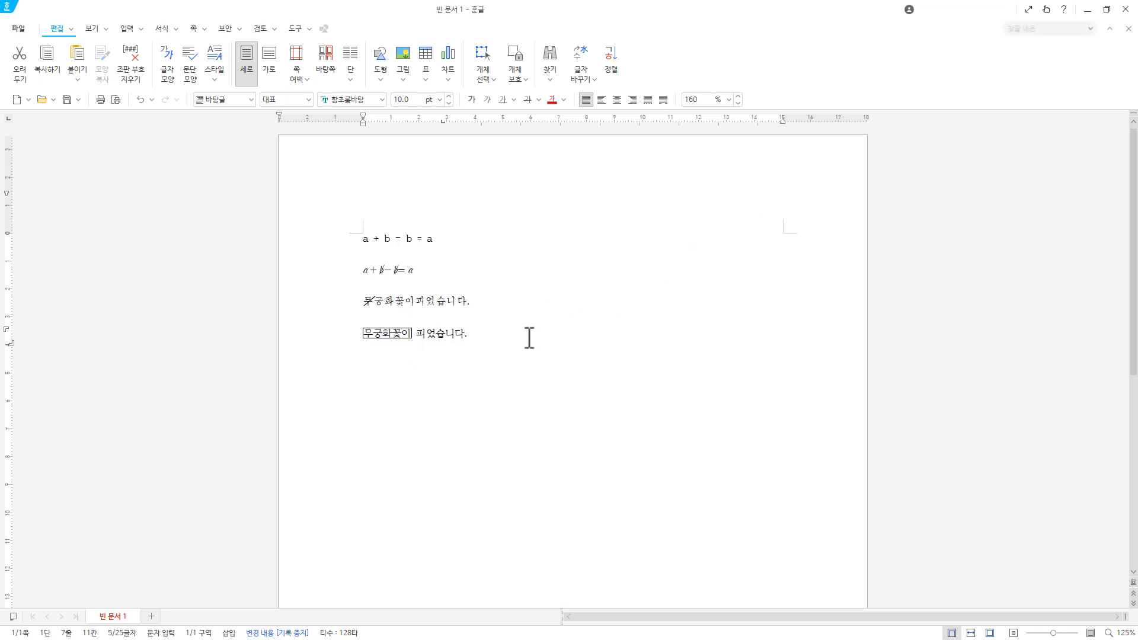
- Undo the character border around 무궁화꽃이
{"action": "left_click", "coordinate": [528, 337]}
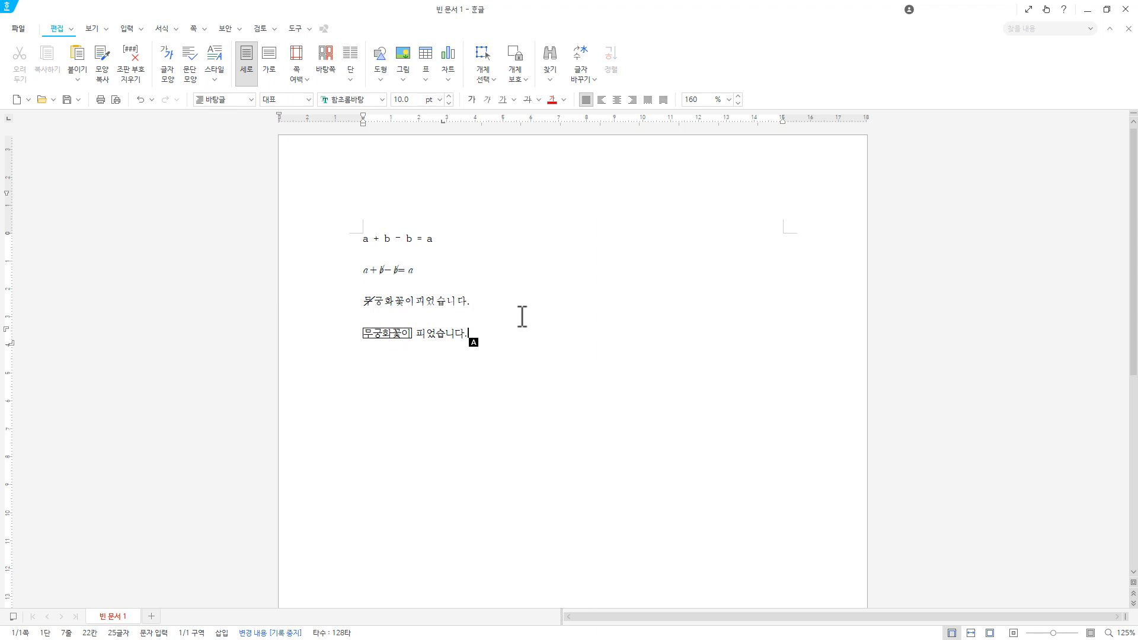
{"action": "key", "text": "Return"}
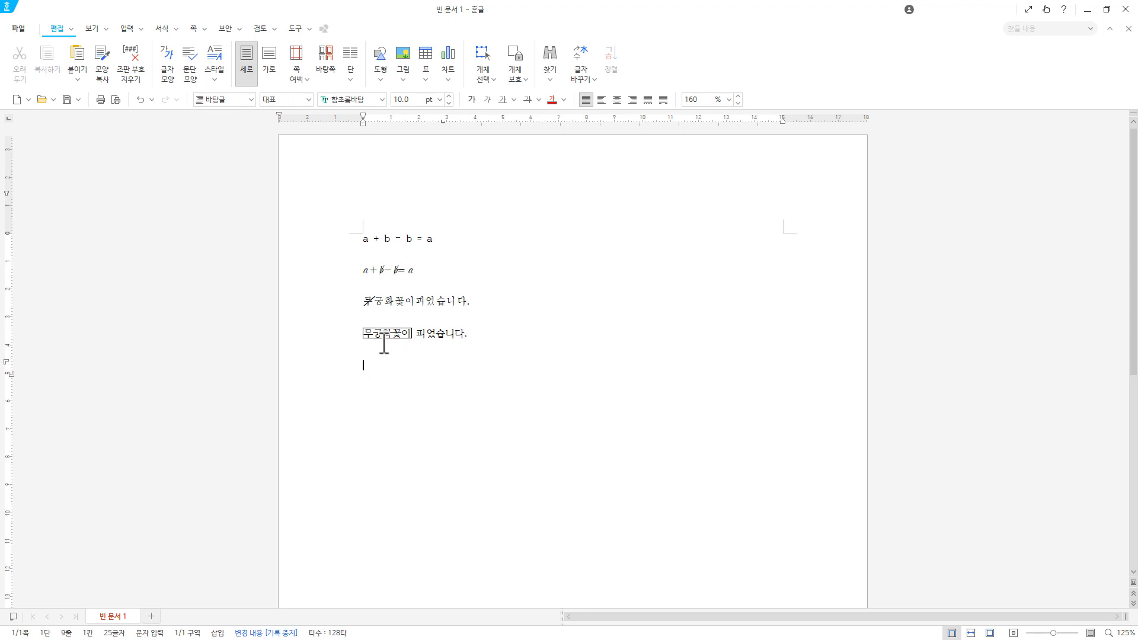
{"action": "left_click", "coordinate": [385, 334]}
{"action": "key", "text": "ctrl+z"}
- Insert a table with one row and one column two lines below the plain-text sentence
{"action": "left_click", "coordinate": [519, 320]}
{"action": "left_click", "coordinate": [517, 339]}
{"action": "key", "text": "Return"}
{"action": "key", "text": "Return"}
{"action": "left_click", "coordinate": [137, 31]}
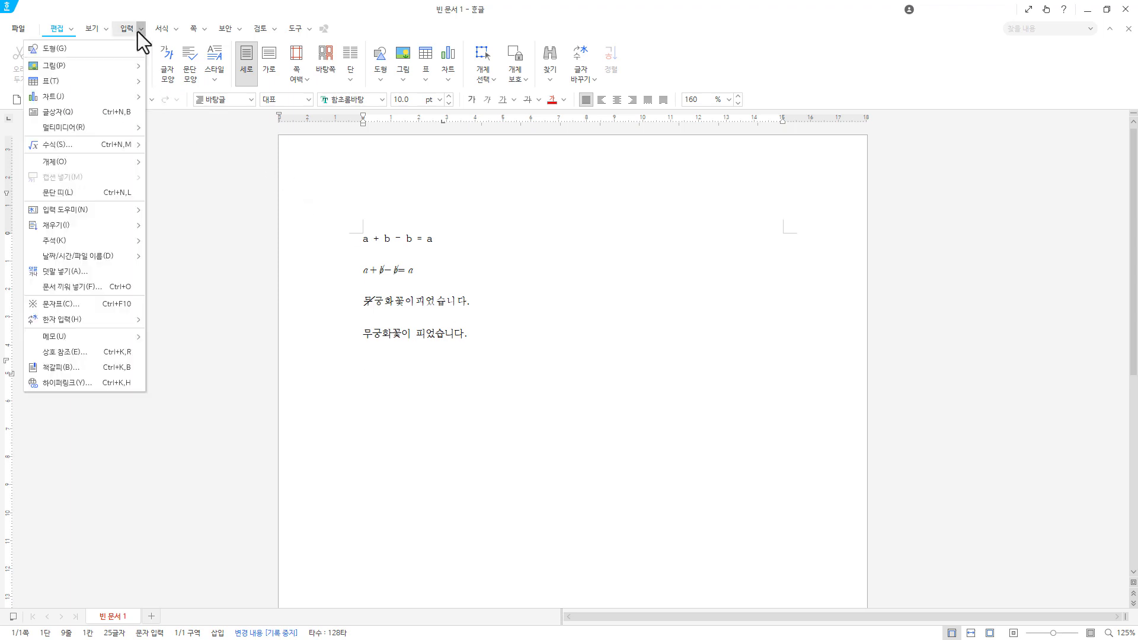
{"action": "mouse_move", "coordinate": [133, 80]}
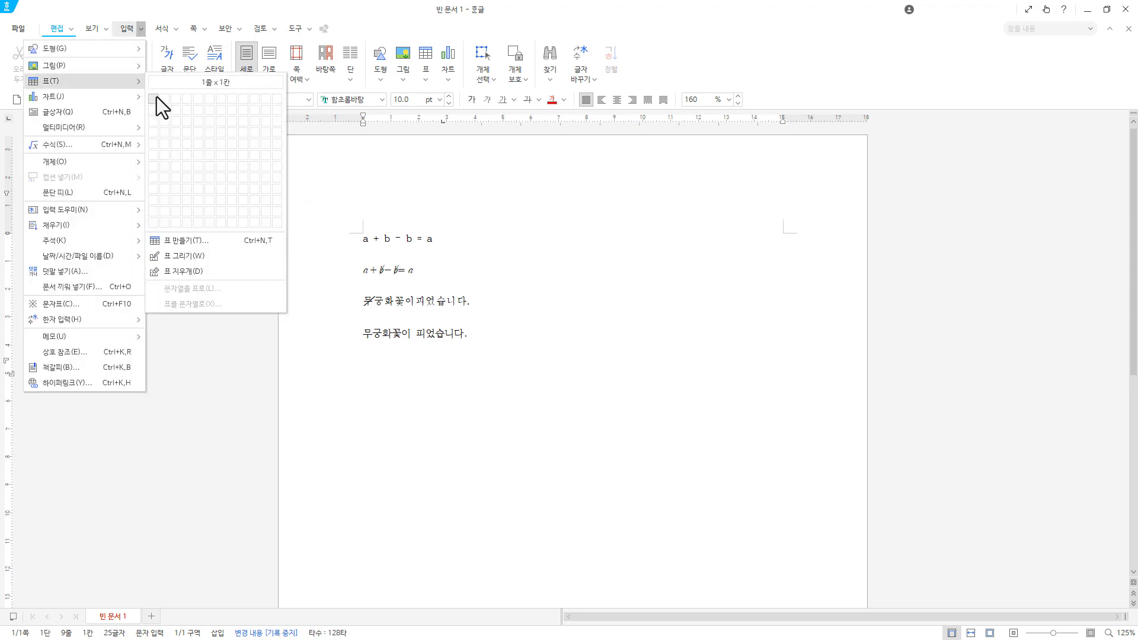
{"action": "left_click", "coordinate": [157, 97]}
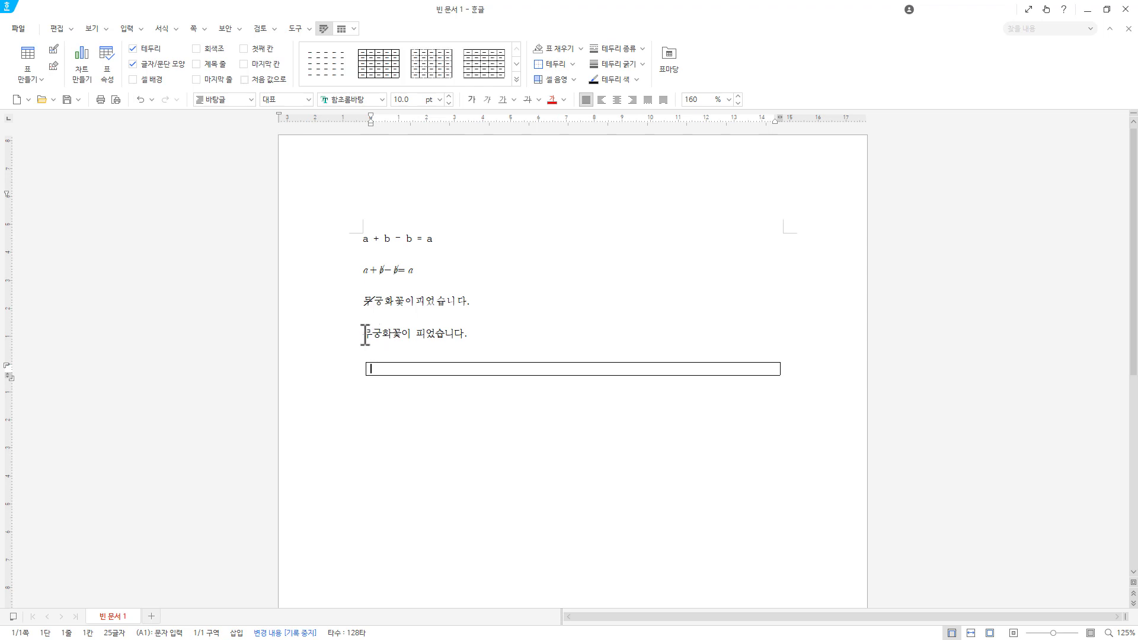
- Move the word 무궁화꽃이 from the sentence into the table cell and narrow the table to the word's width
{"action": "left_click_drag", "start_coordinate": [364, 334], "coordinate": [393, 368]}
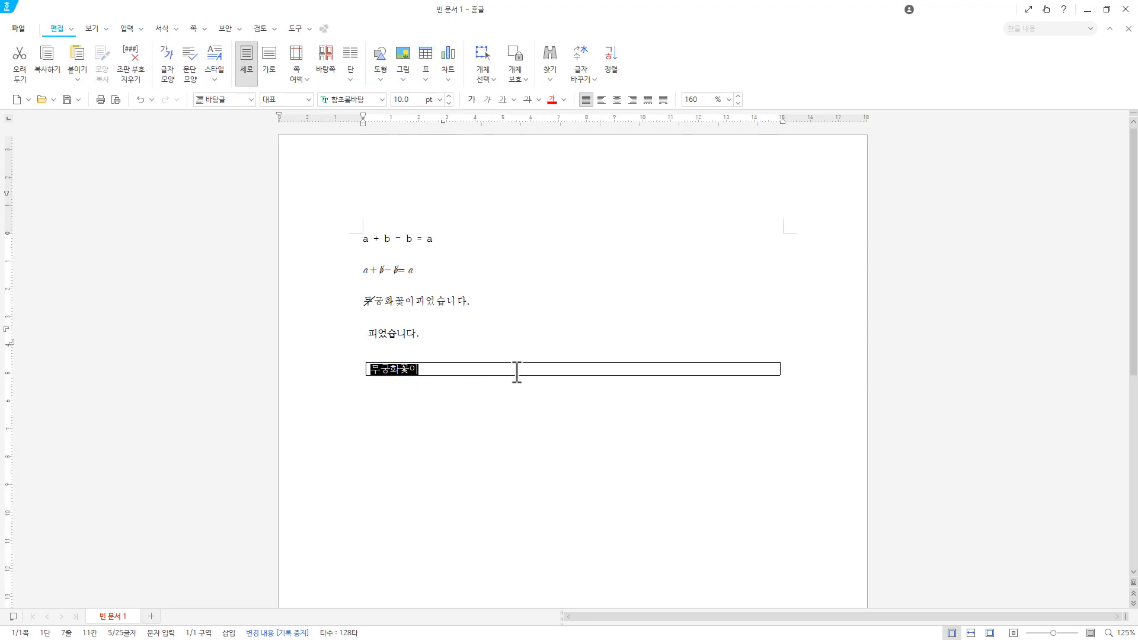
{"action": "left_click", "coordinate": [619, 366]}
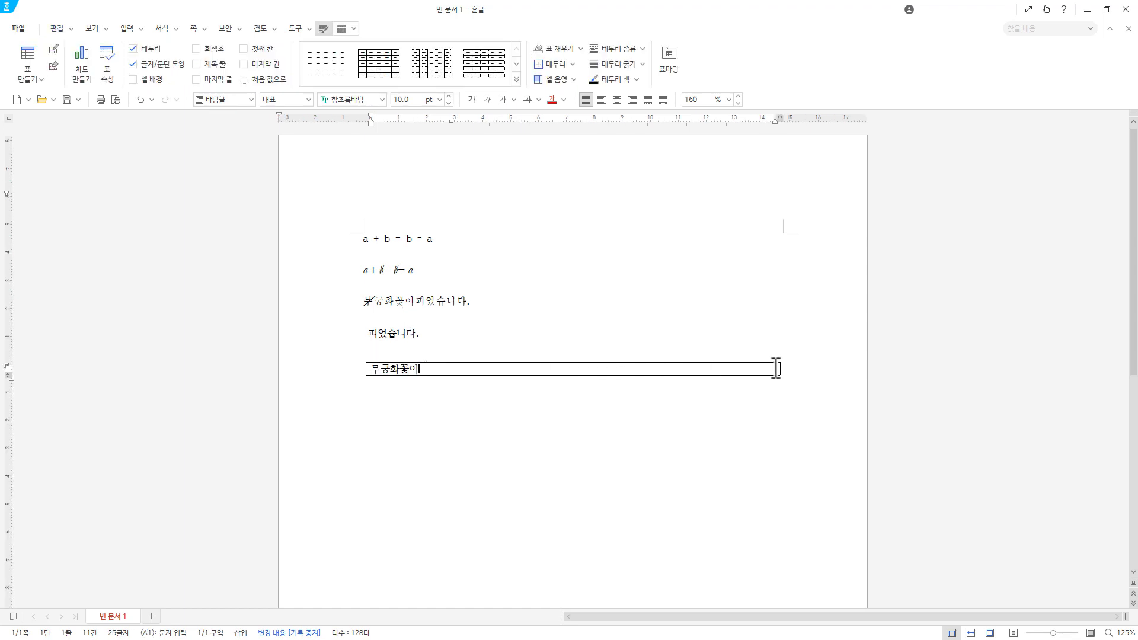
{"action": "left_click_drag", "start_coordinate": [779, 369], "coordinate": [423, 379]}
{"action": "right_click", "coordinate": [404, 374]}
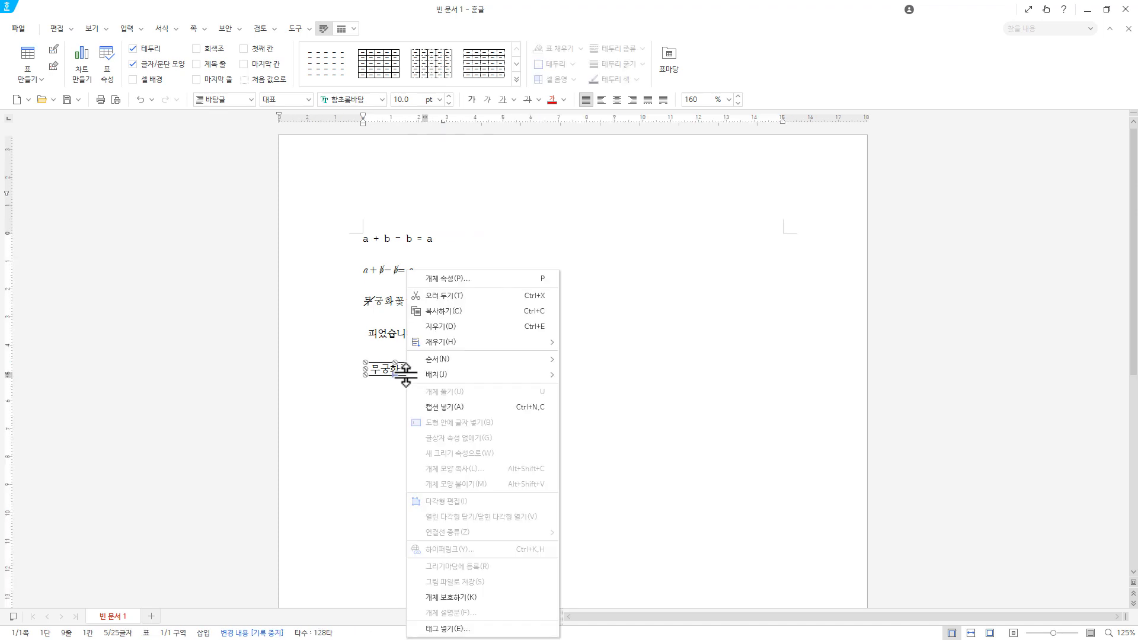
{"action": "left_click", "coordinate": [460, 281]}
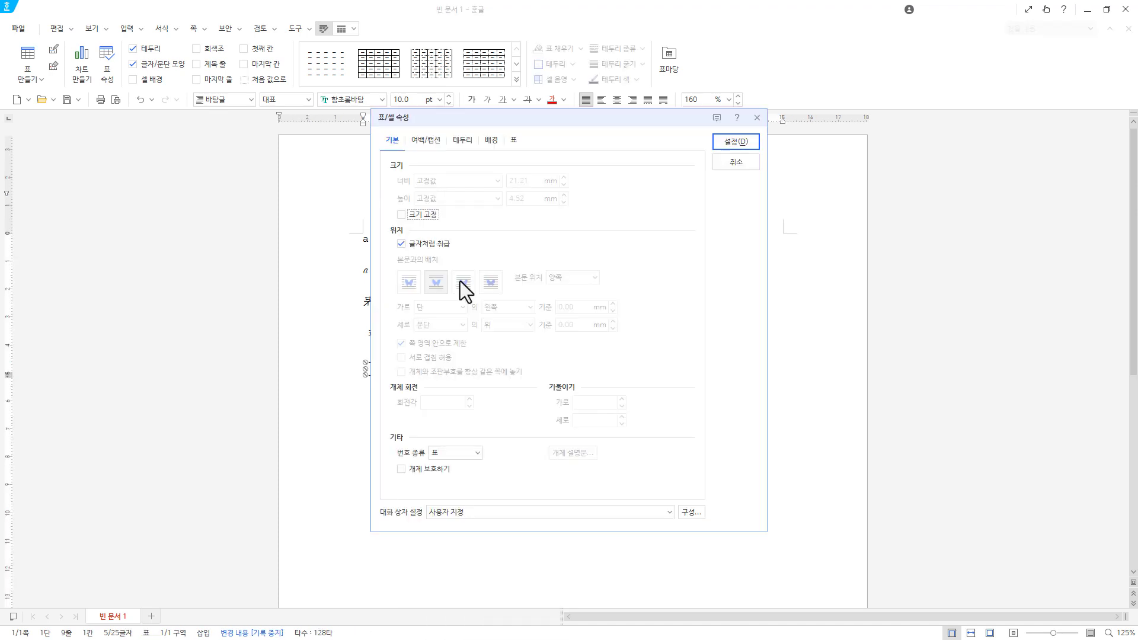
{"action": "left_click", "coordinate": [735, 161]}
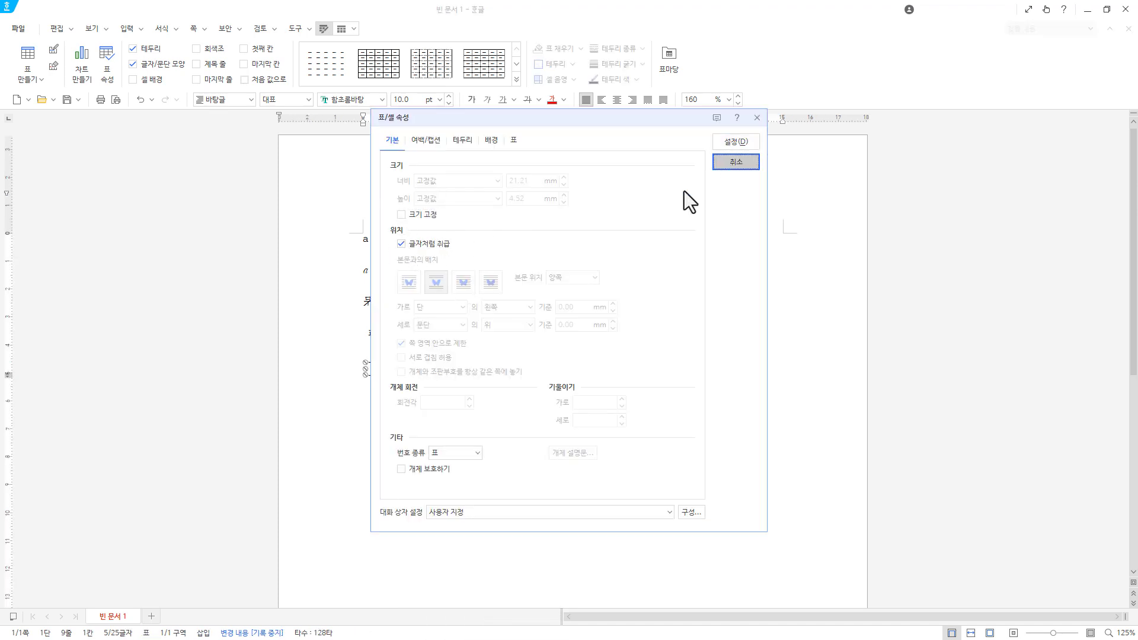
- Move the text 피었습니다. down to the table's line, directly after the one-cell table containing 무궁화꽃이
{"action": "left_click_drag", "start_coordinate": [368, 334], "coordinate": [425, 333]}
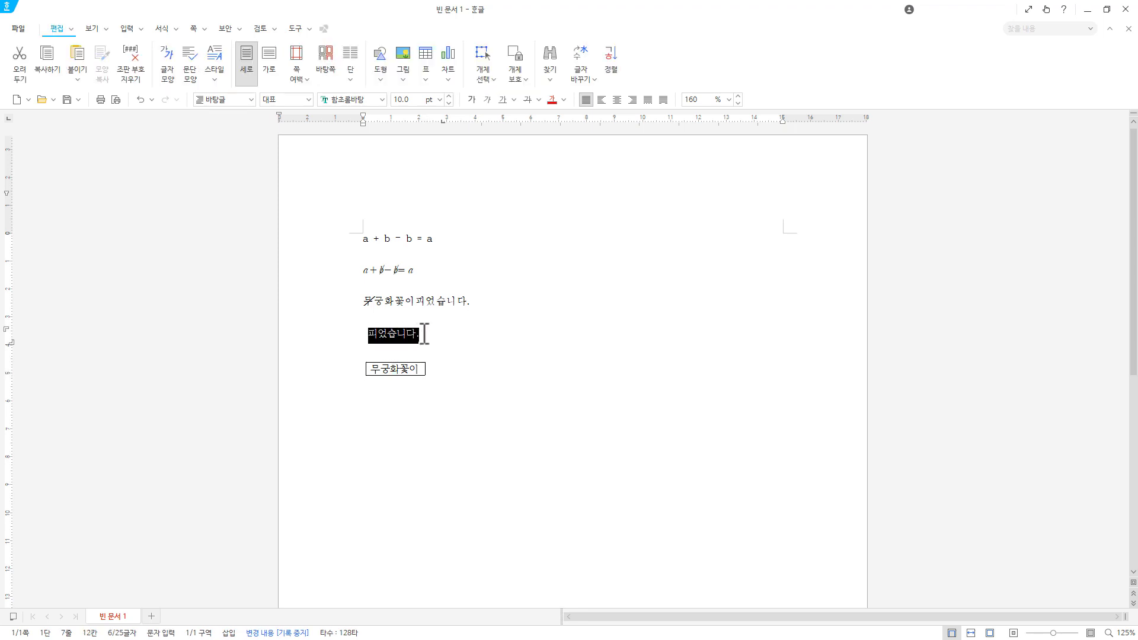
{"action": "left_click_drag", "start_coordinate": [450, 371], "coordinate": [450, 374]}
{"action": "left_click", "coordinate": [411, 364]}
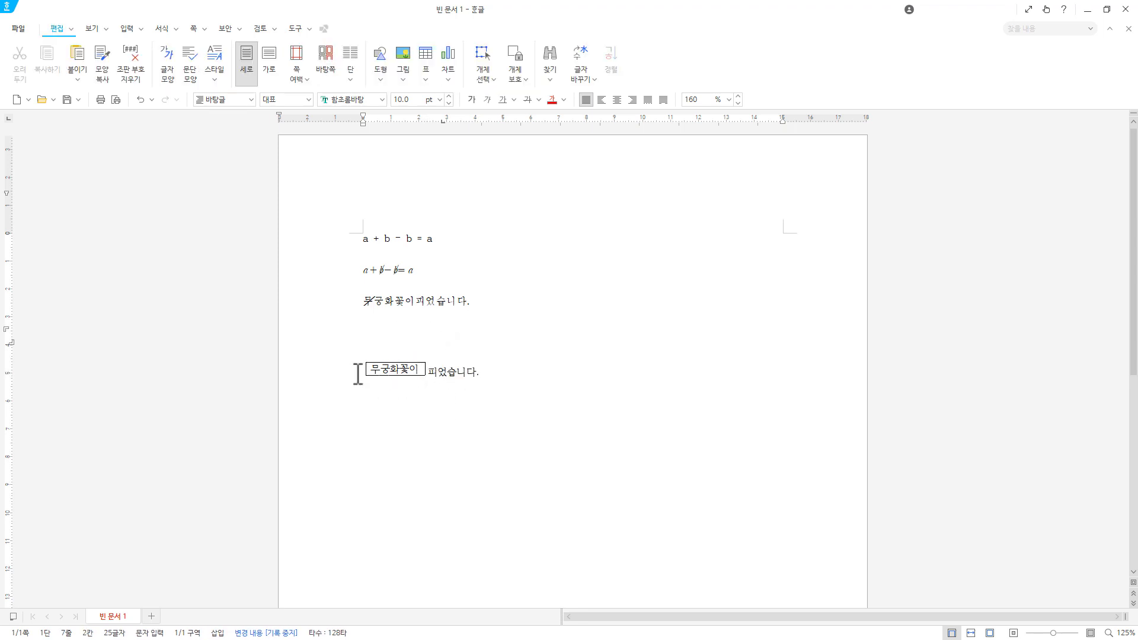
- Set the 무궁화꽃이 table's outer margins to 0.00 mm on all four sides
{"action": "left_click", "coordinate": [326, 379]}
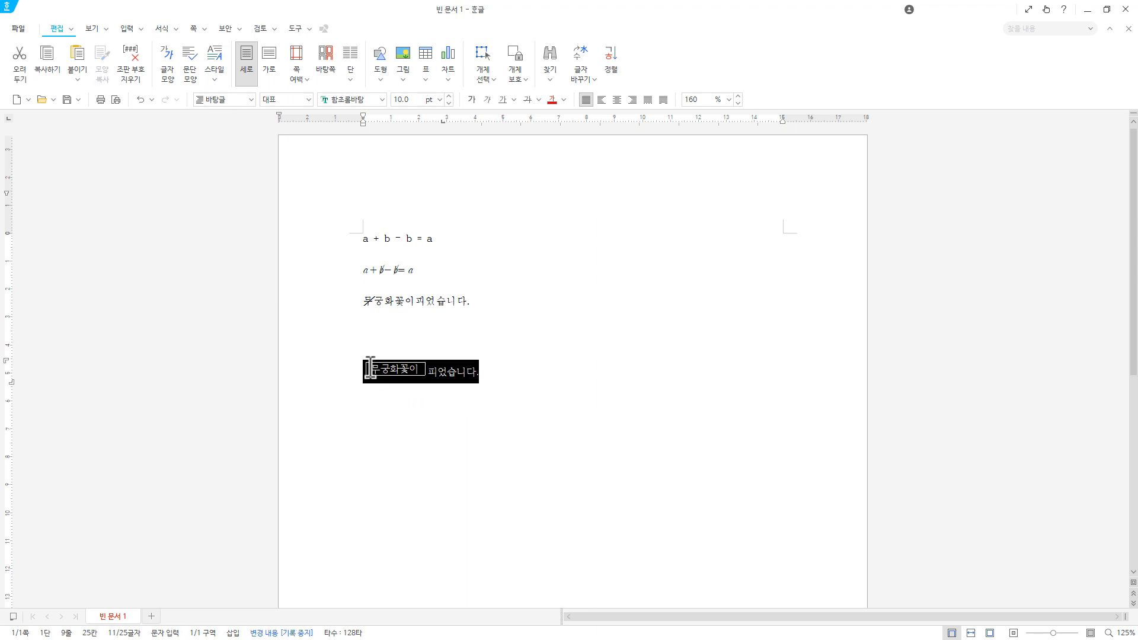
{"action": "left_click", "coordinate": [389, 367]}
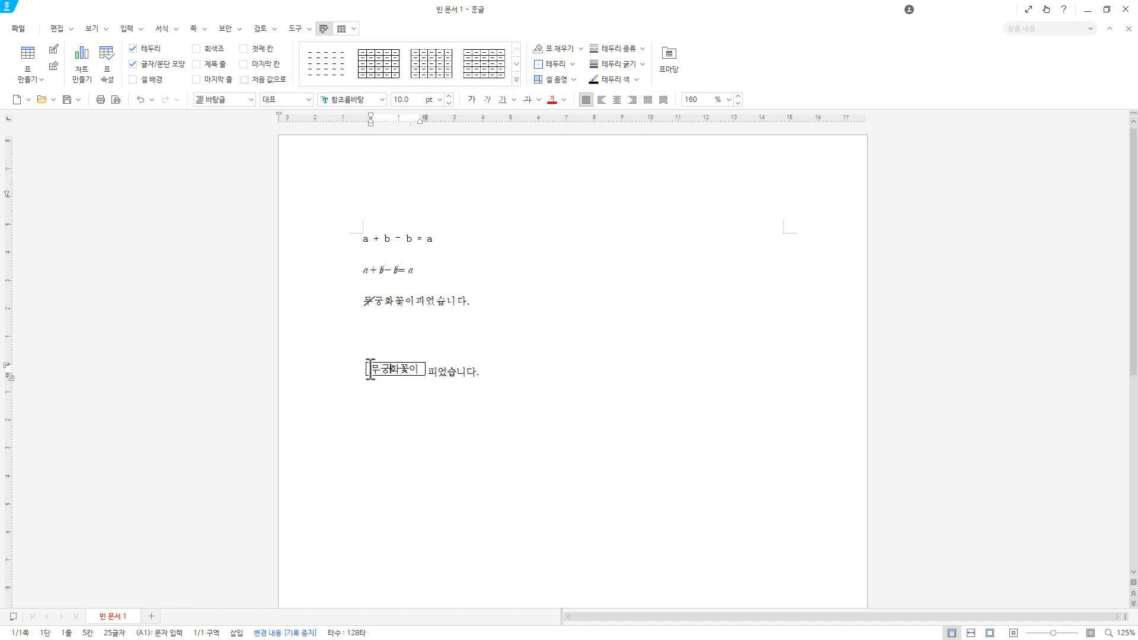
{"action": "right_click", "coordinate": [414, 378]}
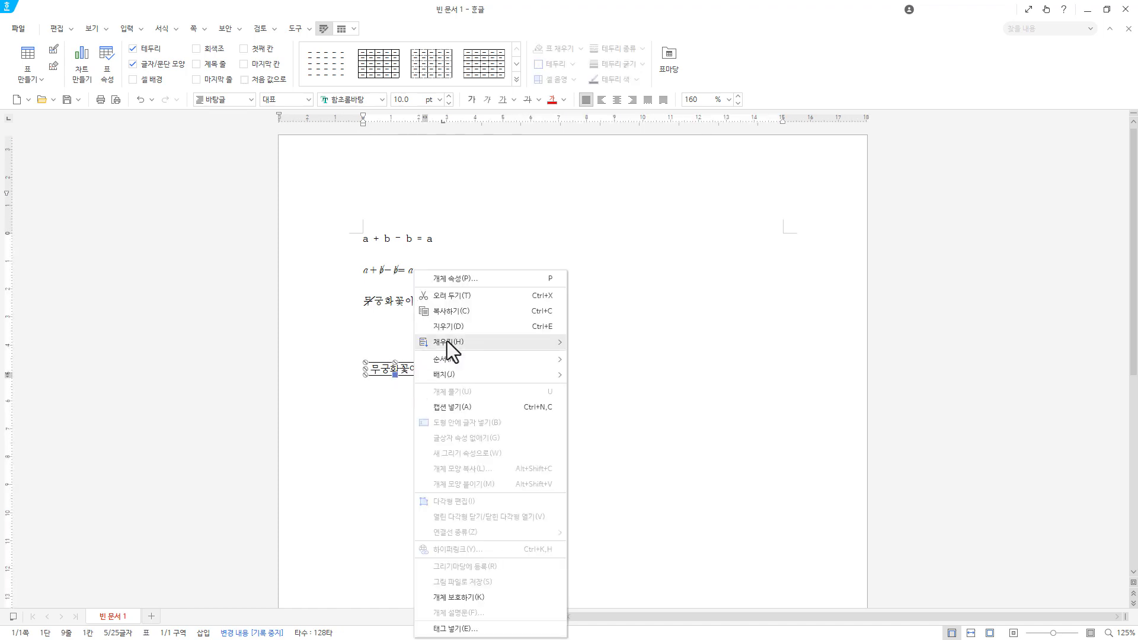
{"action": "left_click", "coordinate": [475, 280]}
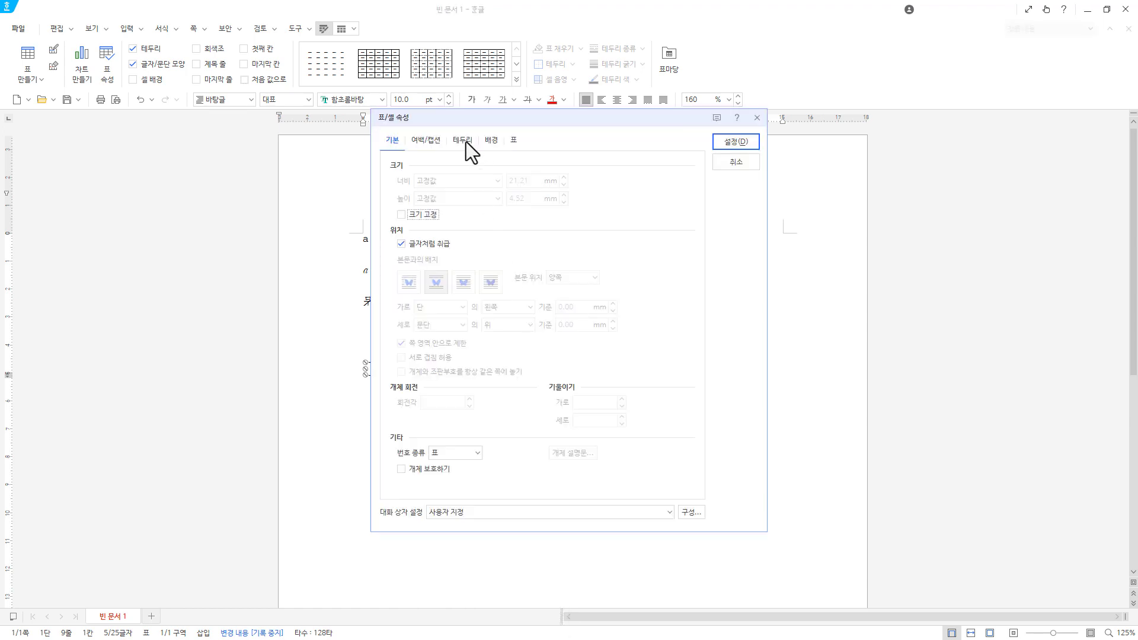
{"action": "left_click", "coordinate": [463, 140]}
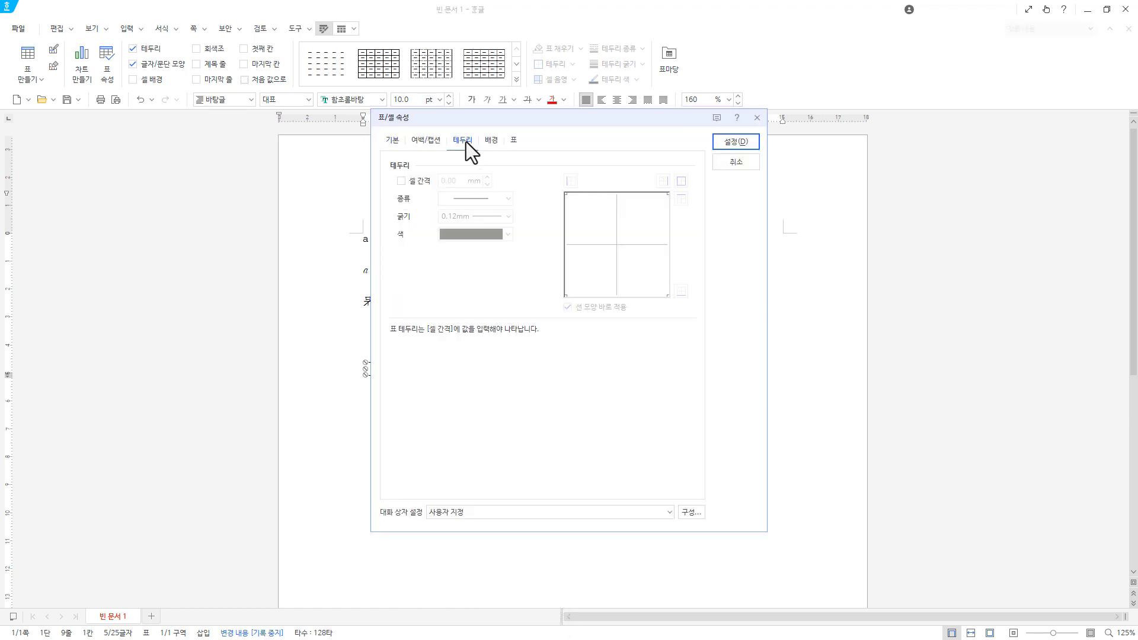
{"action": "left_click", "coordinate": [426, 142]}
{"action": "left_click", "coordinate": [469, 185]}
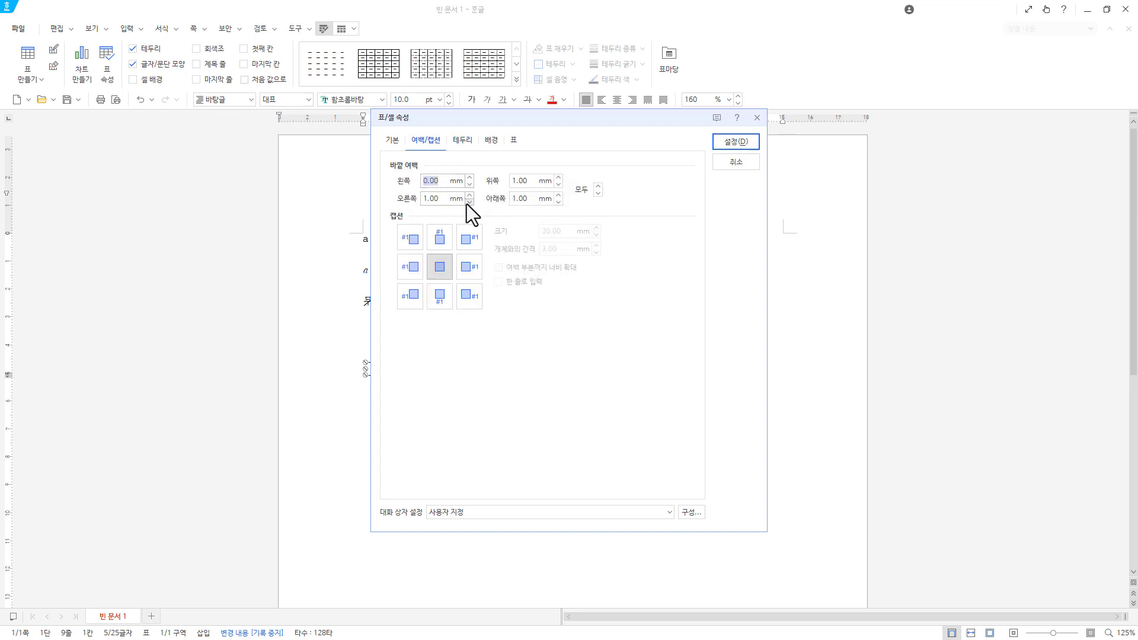
{"action": "left_click", "coordinate": [470, 202]}
{"action": "left_click", "coordinate": [558, 202]}
{"action": "left_click", "coordinate": [558, 184]}
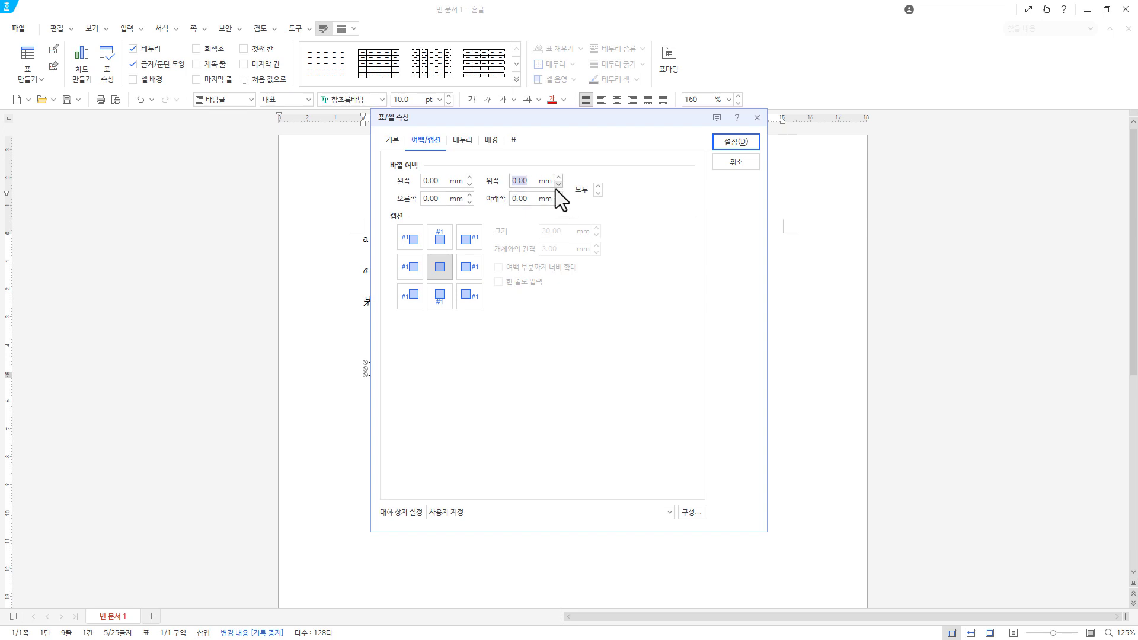
- Set the inner margins of all cells in the table to 0 mm on every side and apply the properties
{"action": "left_click", "coordinate": [511, 142]}
{"action": "left_click", "coordinate": [470, 340]}
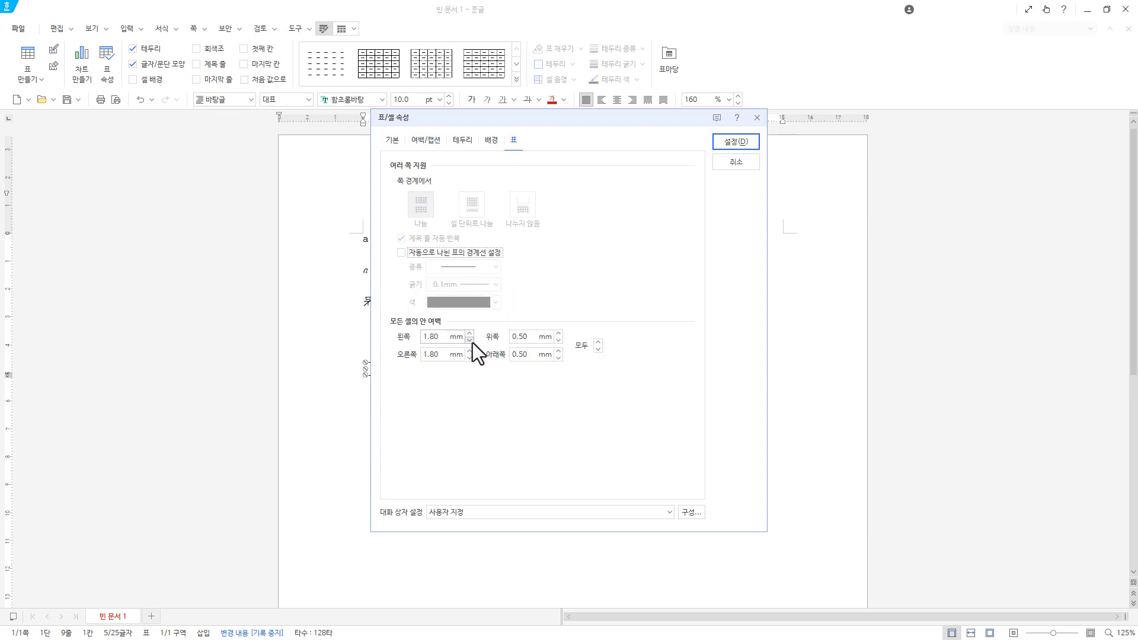
{"action": "left_click", "coordinate": [470, 358]}
{"action": "left_click", "coordinate": [470, 358]}
{"action": "left_click", "coordinate": [558, 359]}
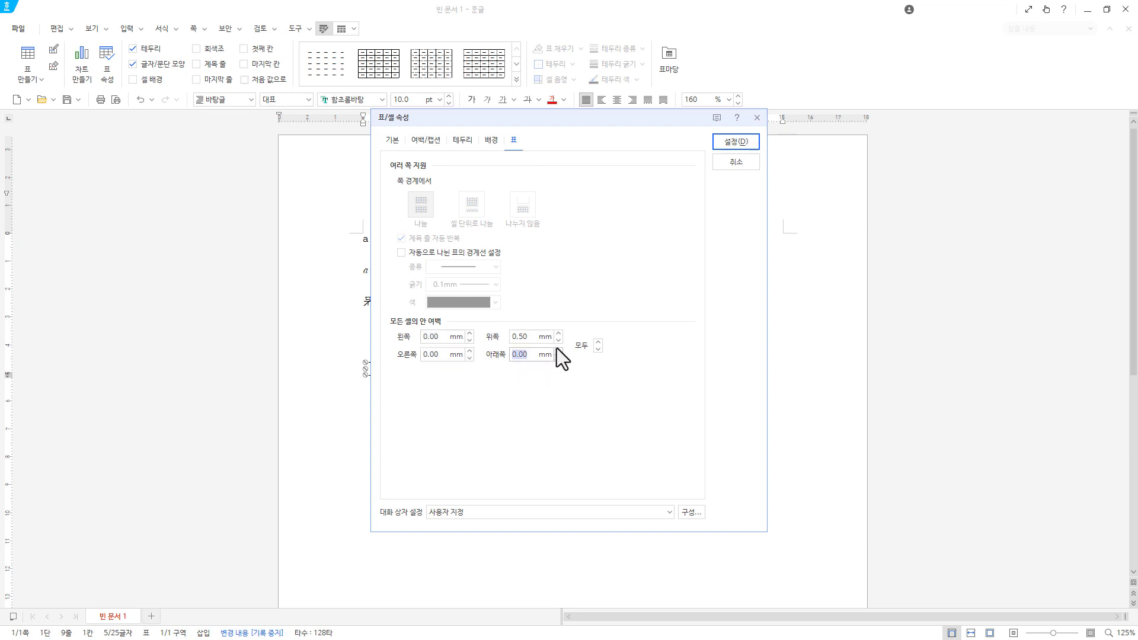
{"action": "left_click", "coordinate": [557, 340]}
{"action": "left_click", "coordinate": [734, 142]}
{"action": "left_click", "coordinate": [439, 376]}
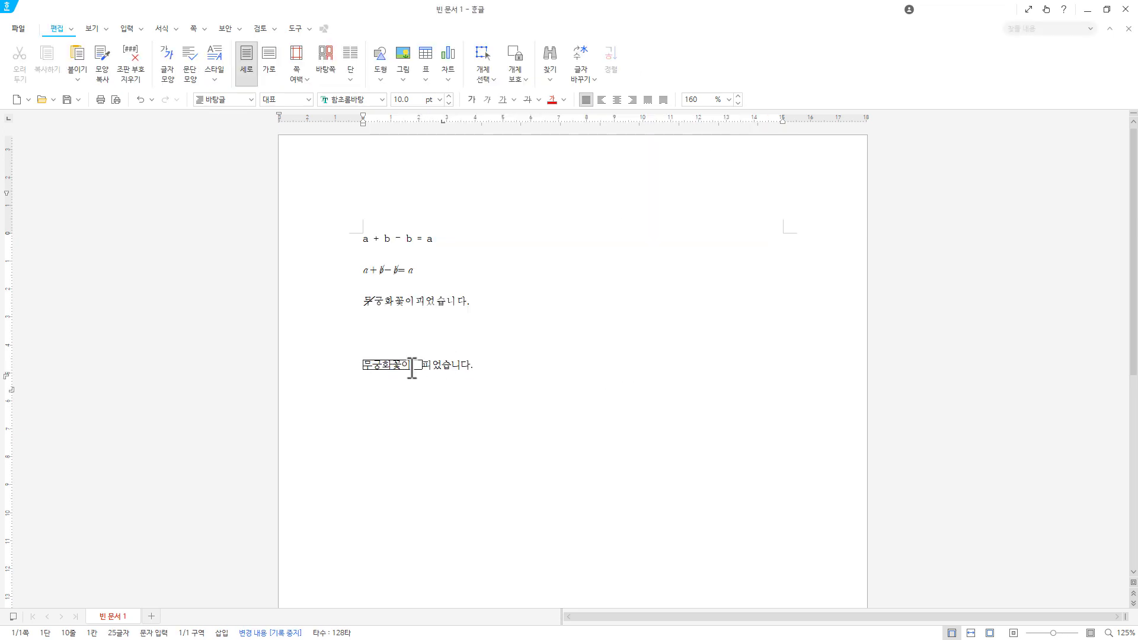
- Narrow the one-cell table so that it fits closely around the word 무궁화꽃이
{"action": "left_click", "coordinate": [419, 364]}
{"action": "left_click_drag", "start_coordinate": [419, 364], "coordinate": [417, 371]}
{"action": "left_click", "coordinate": [427, 382]}
- Remove all borders from the table cell containing 무궁화꽃이
{"action": "left_click", "coordinate": [392, 364]}
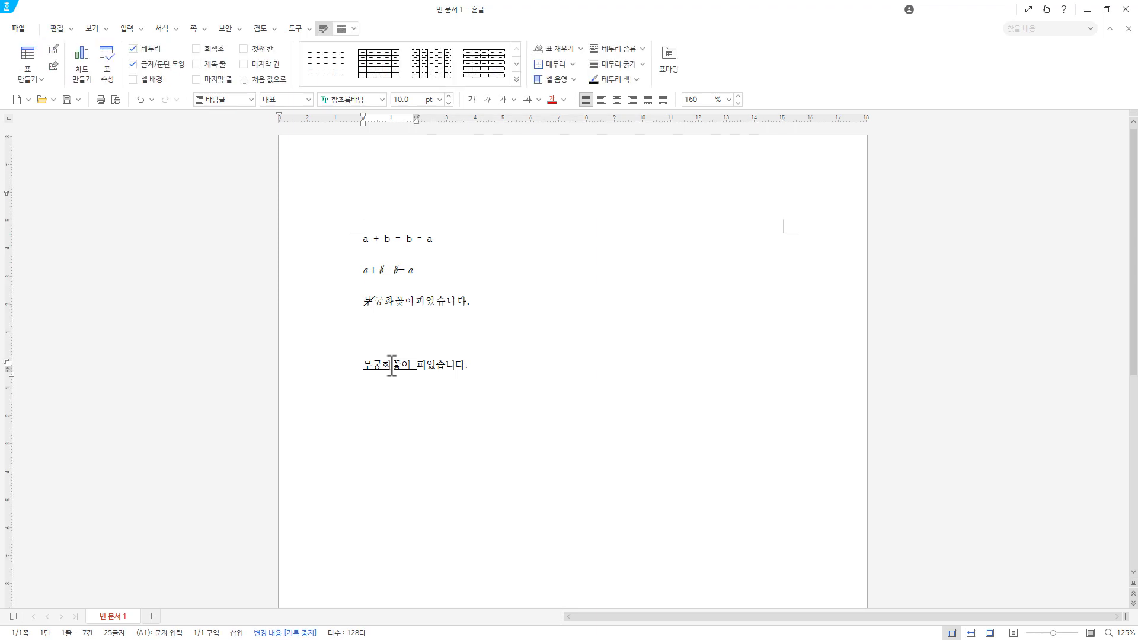
{"action": "left_click", "coordinate": [574, 67]}
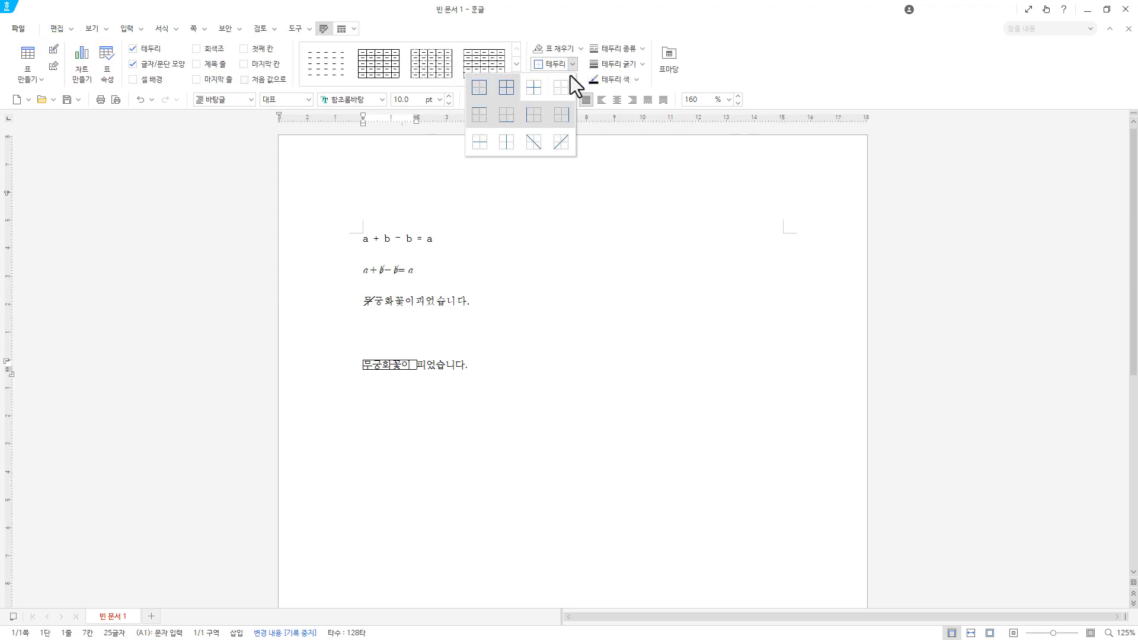
{"action": "left_click", "coordinate": [563, 87]}
{"action": "left_click", "coordinate": [532, 318]}
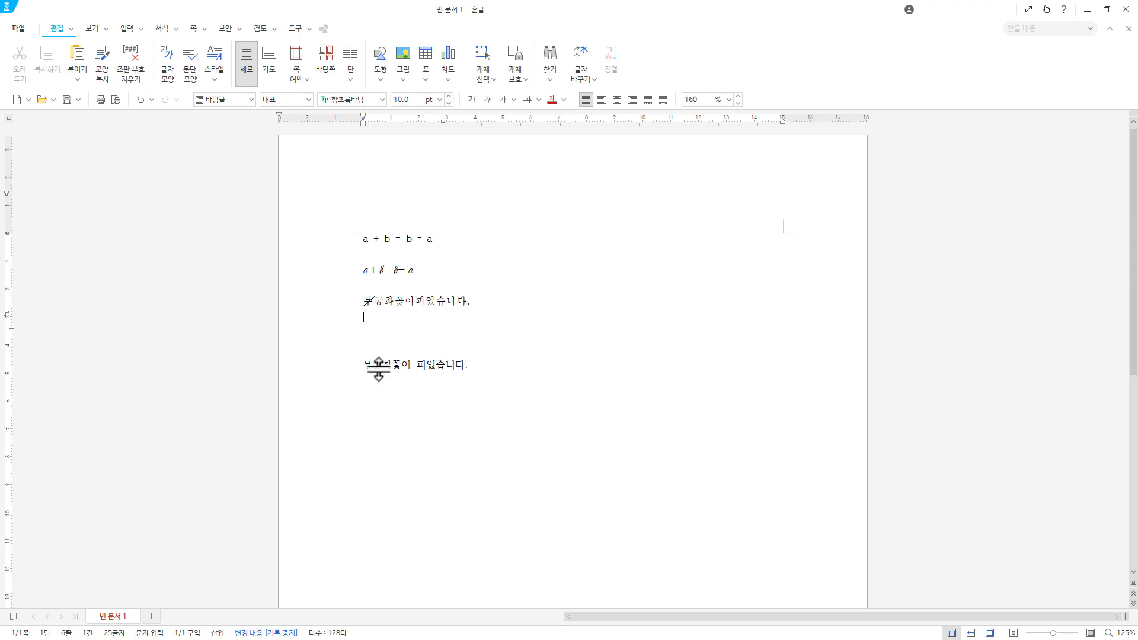
- Add a diagonal border rising from lower left to upper right across the 무궁화꽃이 cell
{"action": "left_click", "coordinate": [389, 370]}
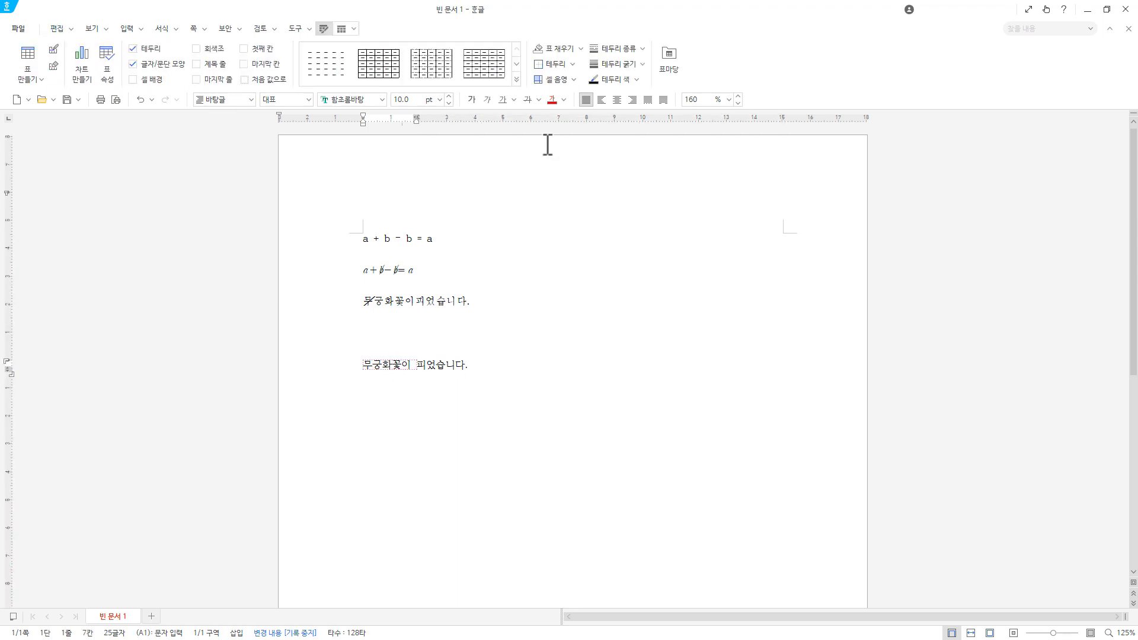
{"action": "left_click", "coordinate": [573, 65]}
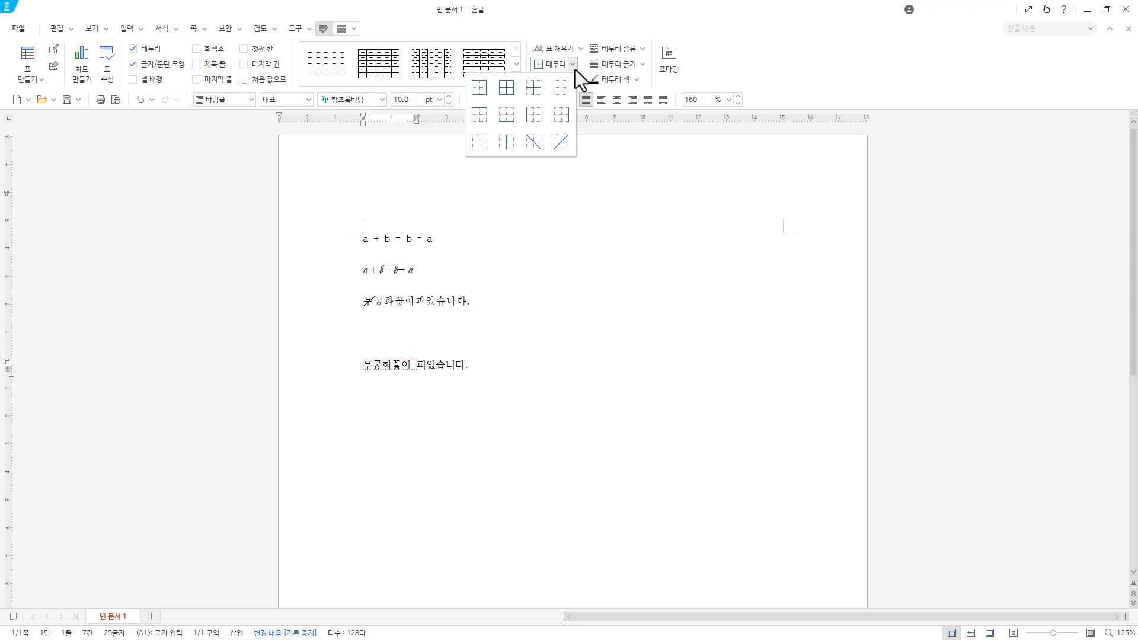
{"action": "left_click", "coordinate": [563, 143]}
{"action": "left_click", "coordinate": [563, 343]}
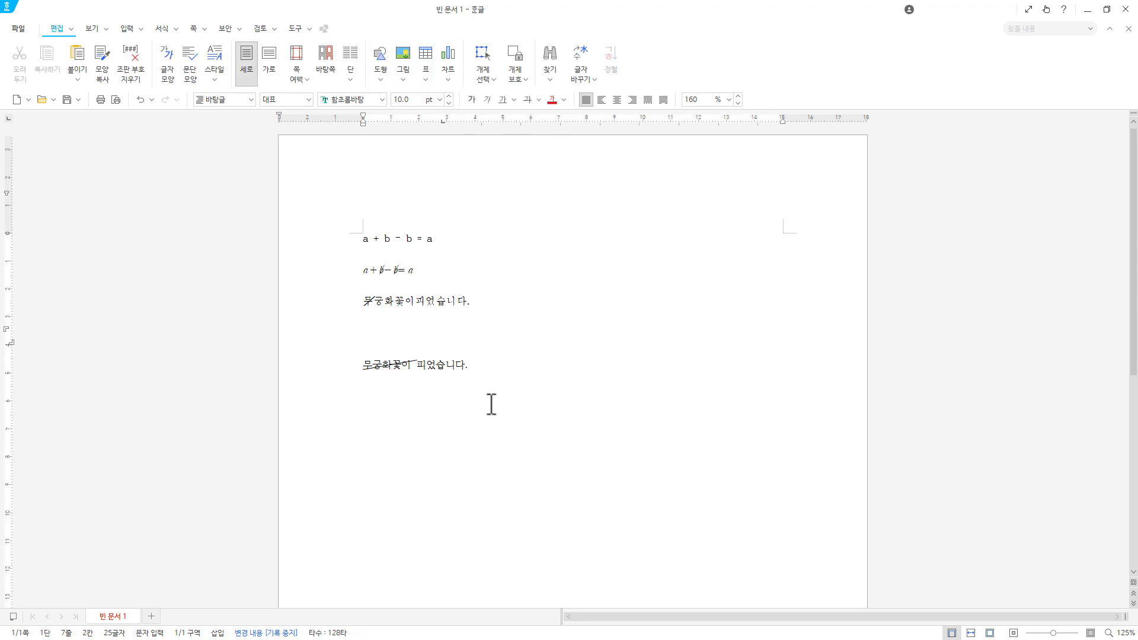
- Narrow the 무궁화꽃이 table slightly and insert a space between it and 피었습니다
{"action": "left_click", "coordinate": [405, 366]}
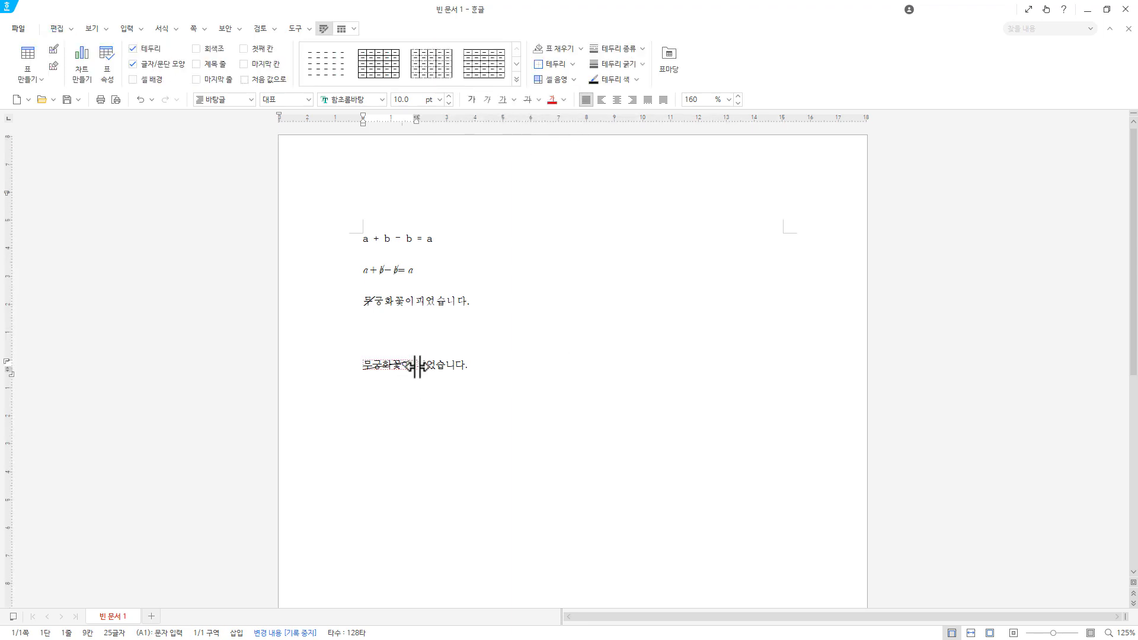
{"action": "left_click_drag", "start_coordinate": [415, 366], "coordinate": [415, 368]}
{"action": "left_click", "coordinate": [544, 371]}
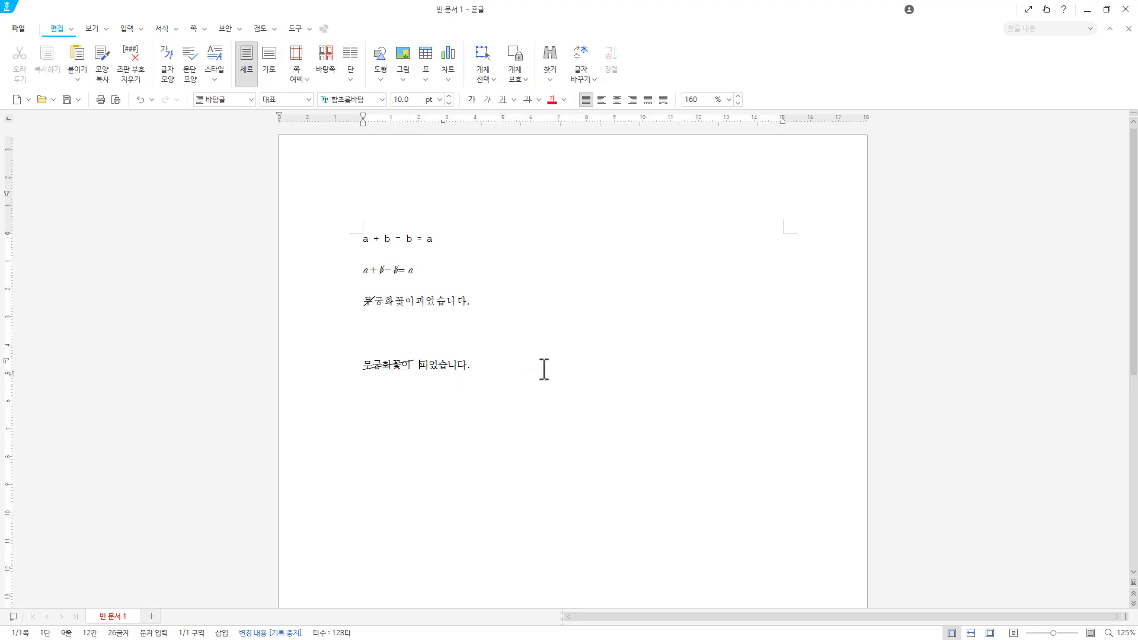
- Add a second diagonal border from upper left to lower right in the 무궁화꽃이 cell to form an X
{"action": "left_click", "coordinate": [394, 365]}
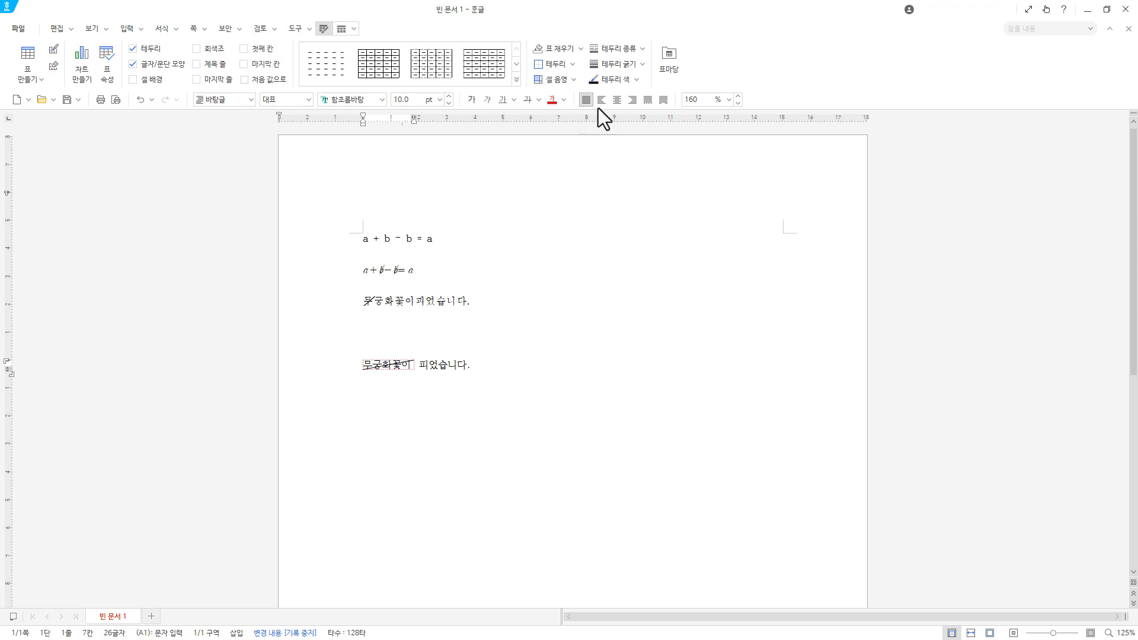
{"action": "left_click", "coordinate": [572, 64]}
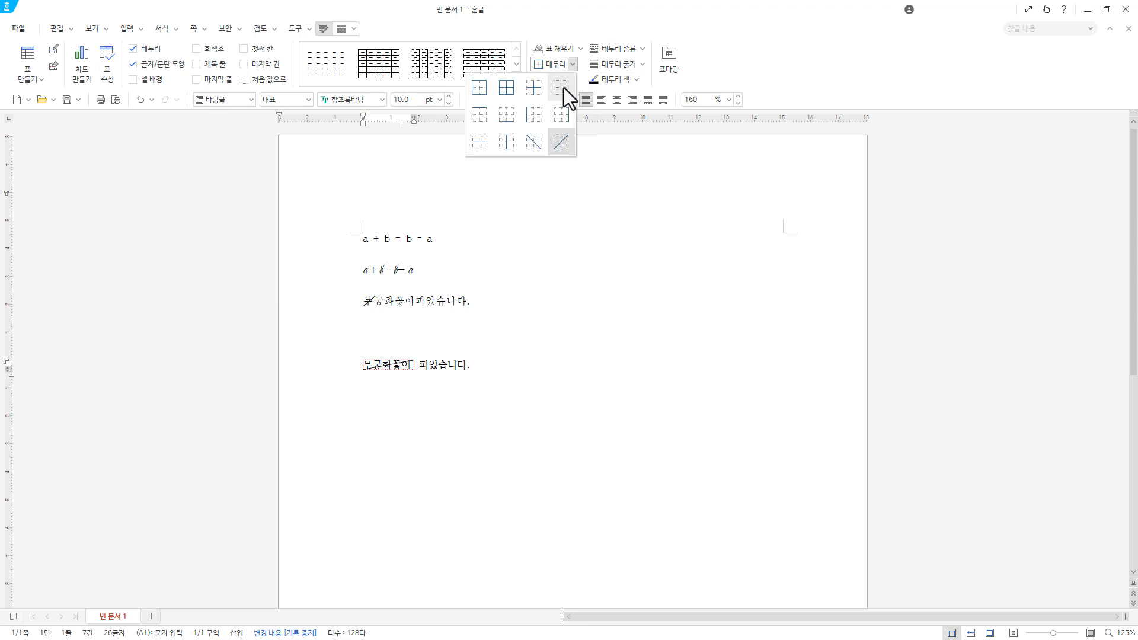
{"action": "left_click", "coordinate": [535, 146]}
{"action": "left_click", "coordinate": [549, 315]}
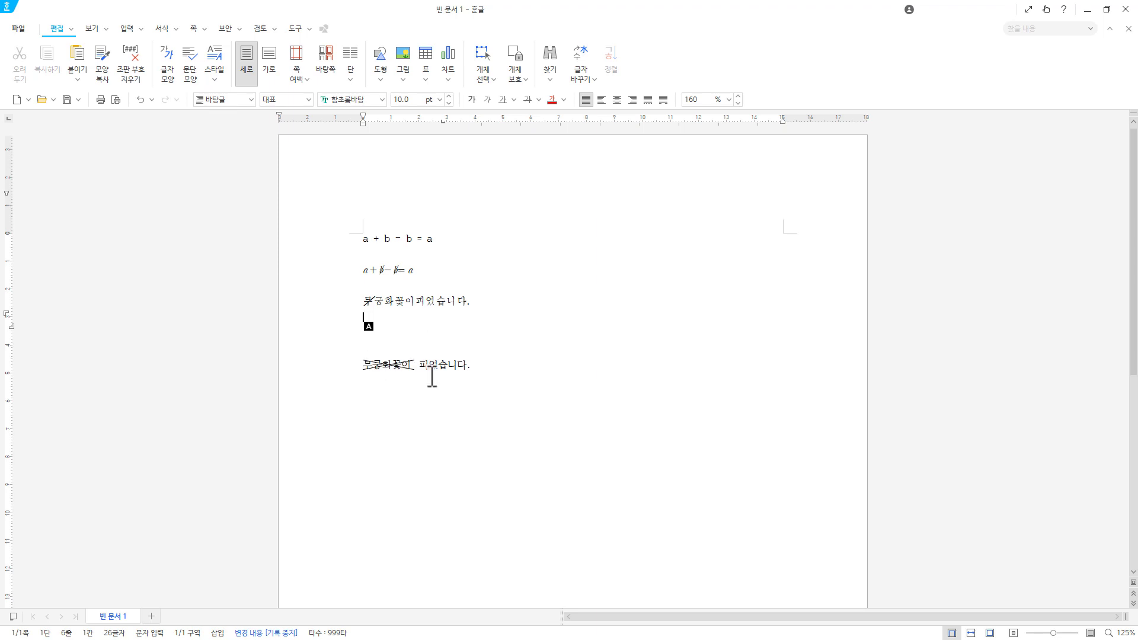
{"action": "left_click", "coordinate": [389, 368]}
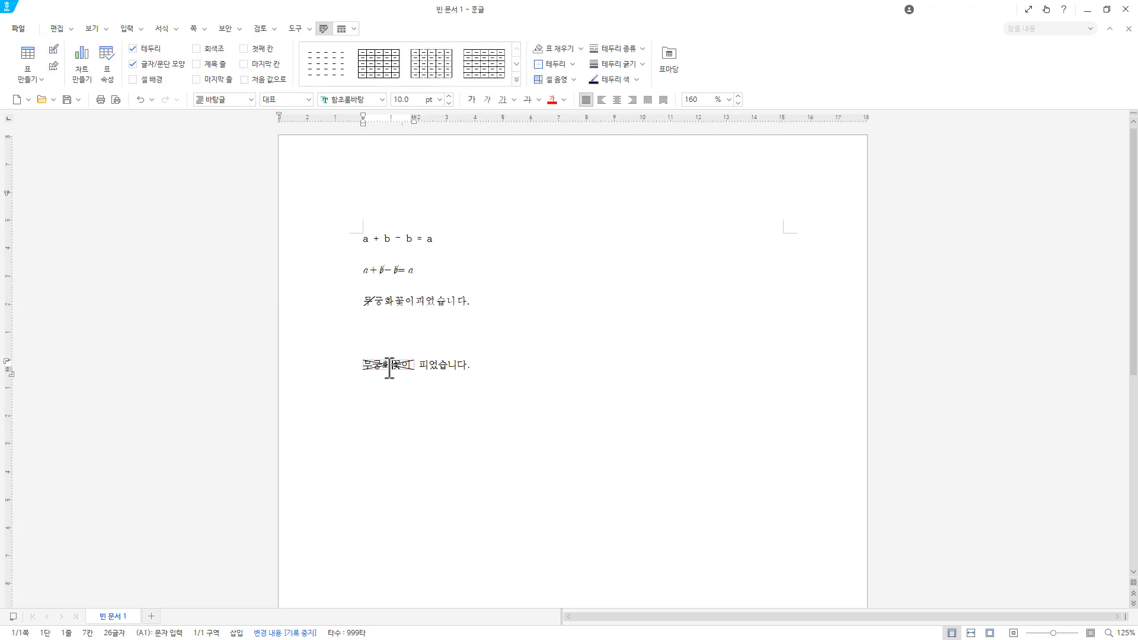
{"action": "left_click", "coordinate": [492, 368]}
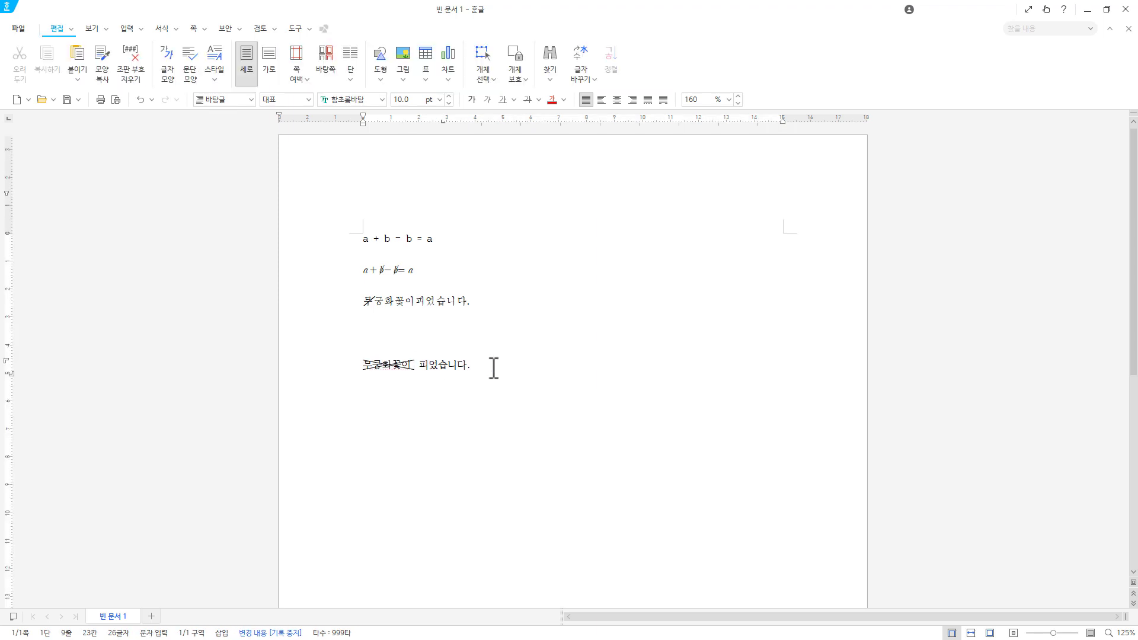